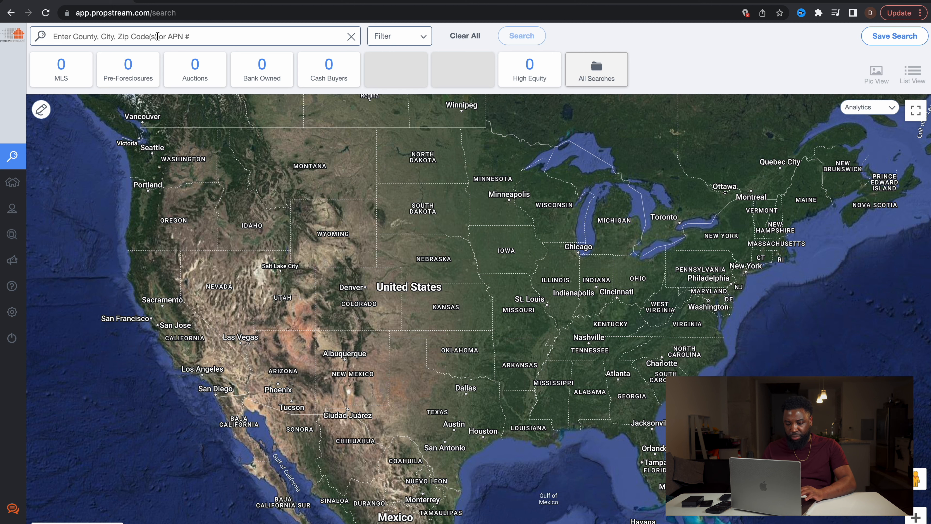
- Search for properties in Charlotte, NC from the recent searches and open the search filter options
click(169, 37)
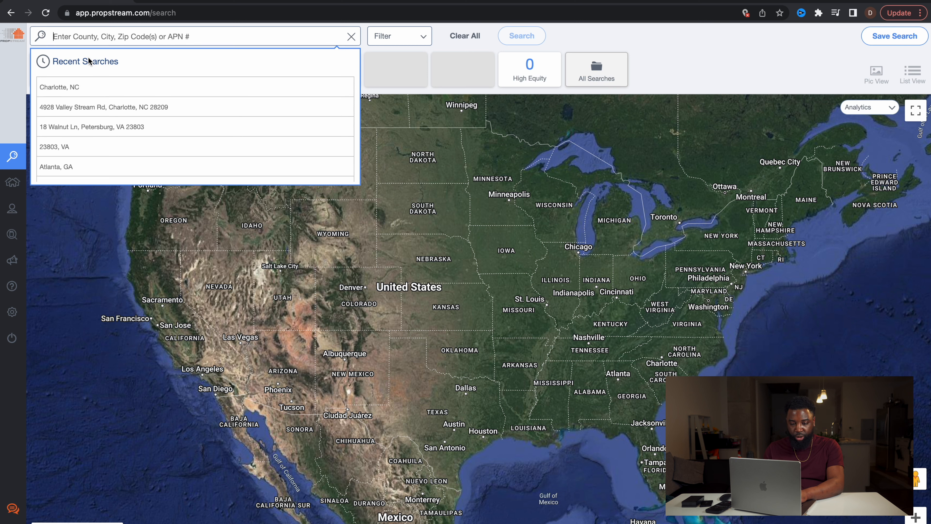
click(72, 85)
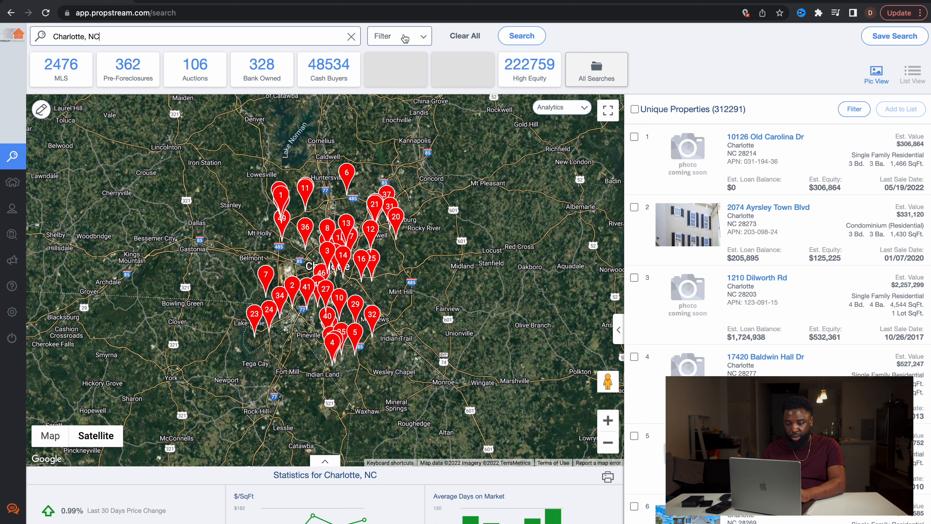
click(405, 39)
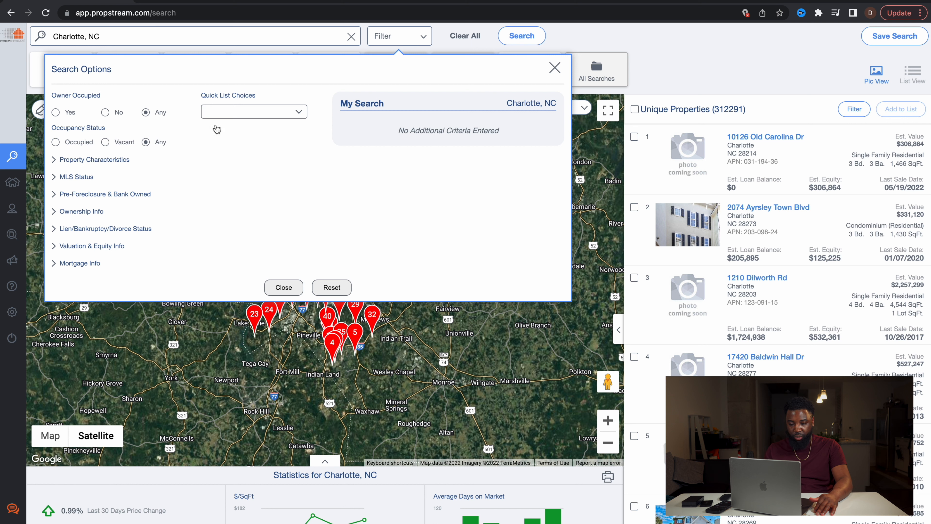
click(228, 114)
click(184, 95)
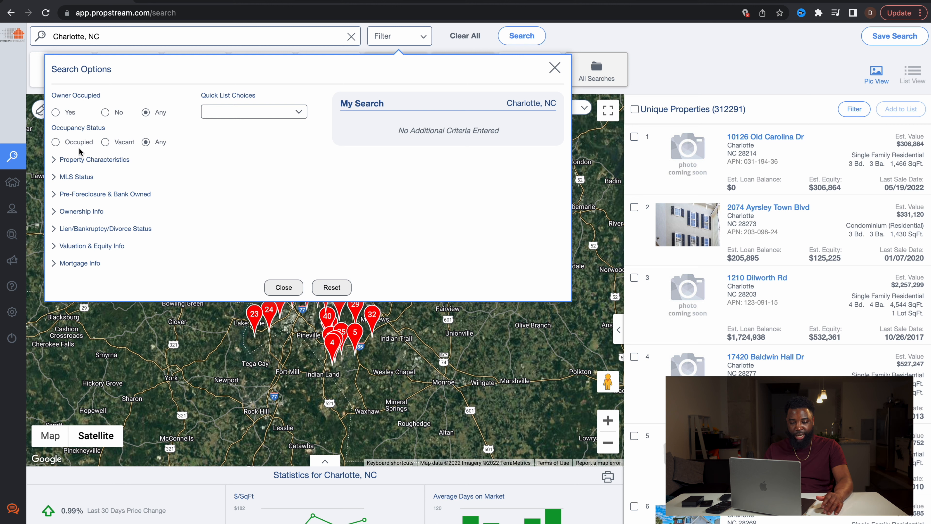
- Filter by the Single Family, Condo/Townhouse and Multi-Family 2-4 property types and the Residential classification
click(57, 160)
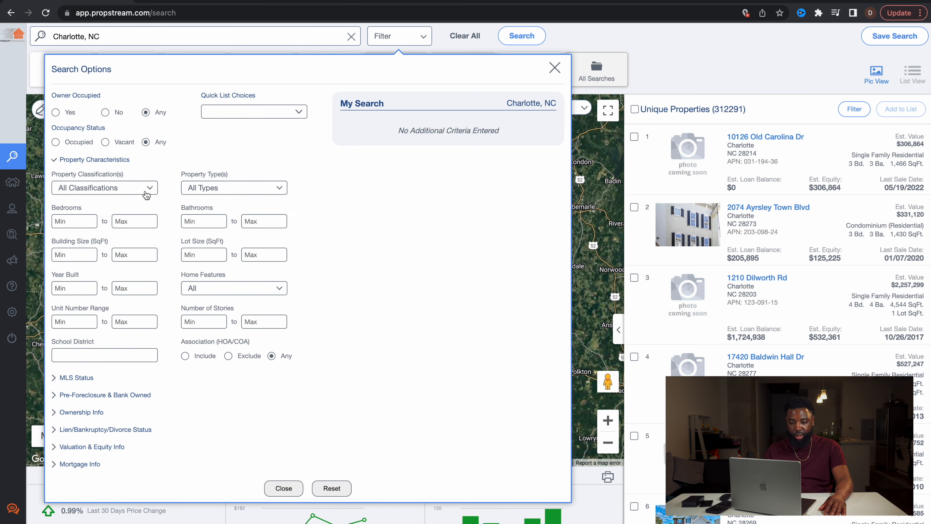
click(209, 188)
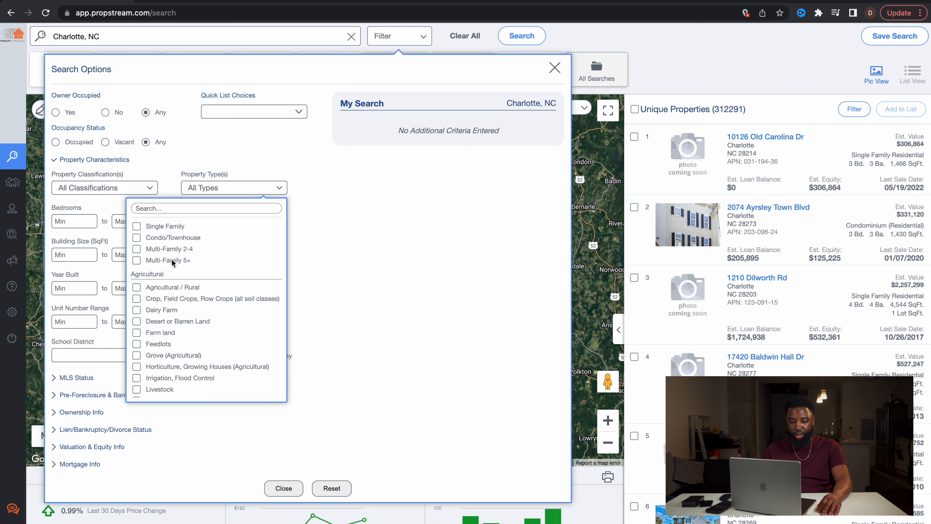
click(137, 249)
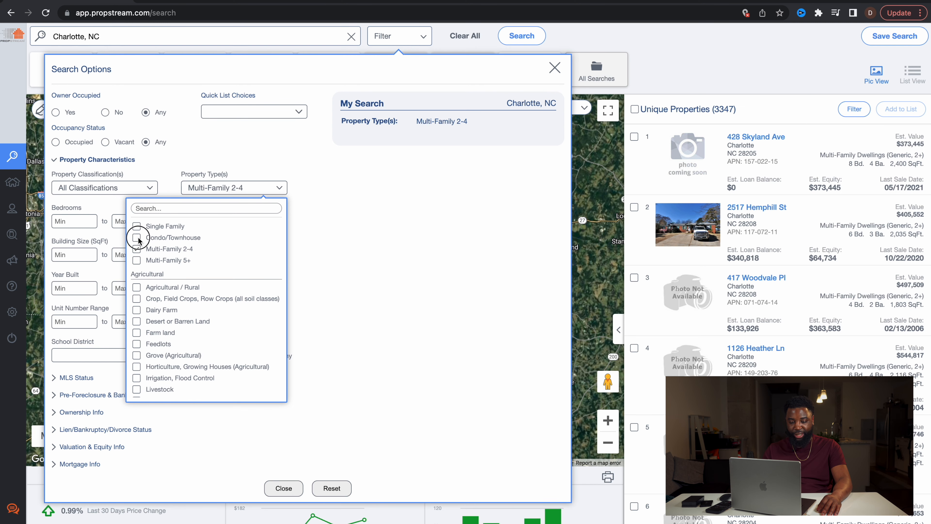
click(138, 239)
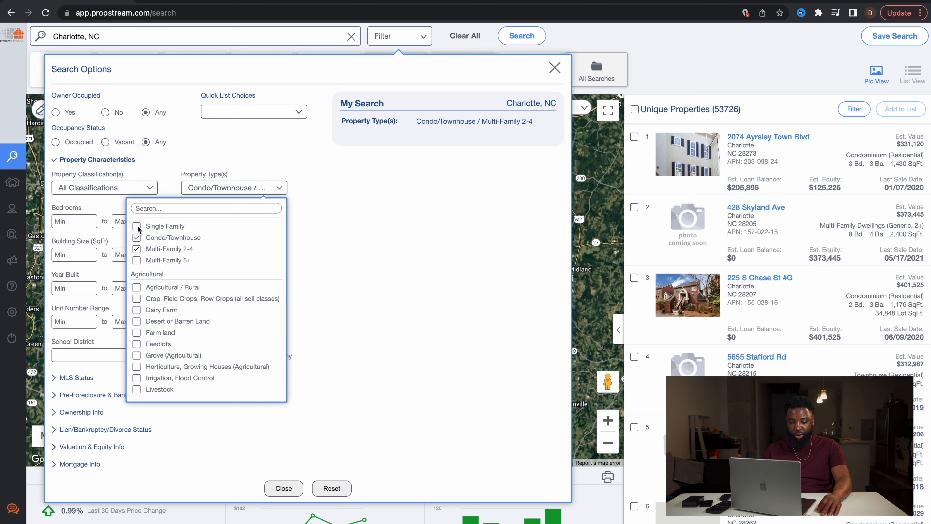
click(137, 227)
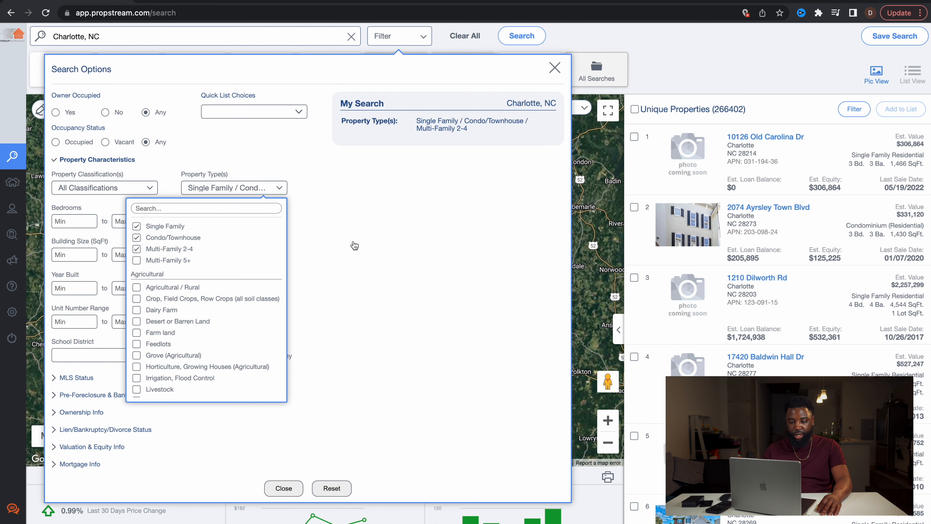
click(119, 189)
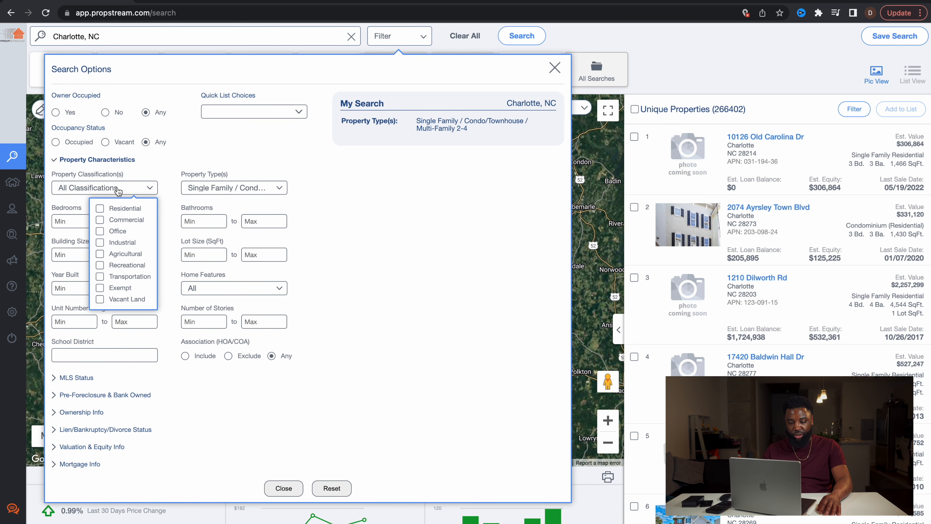
click(100, 209)
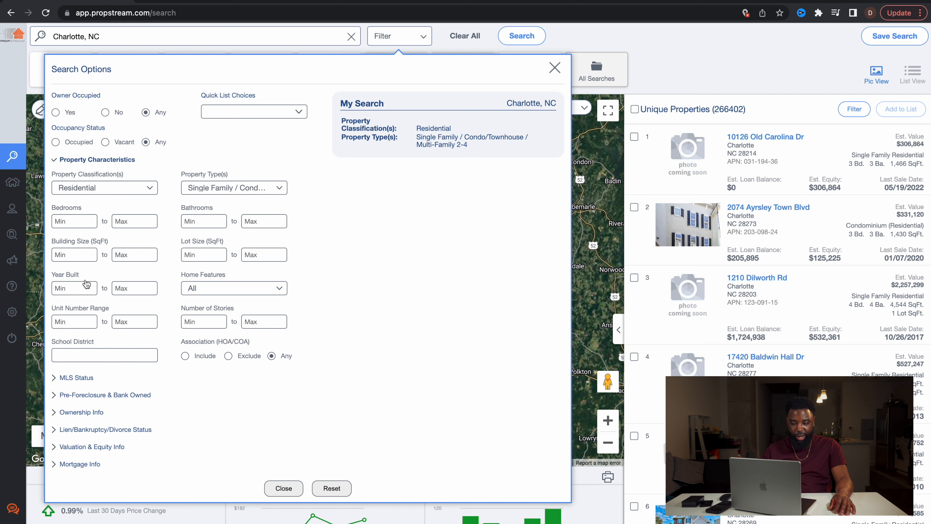
- Set the maximum year built to 2016 in the property characteristics
click(130, 289)
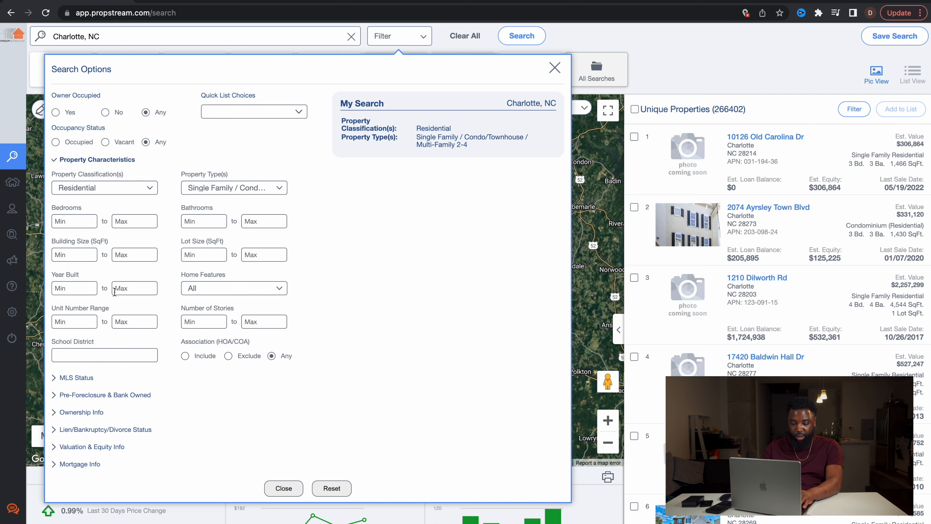
text(201)
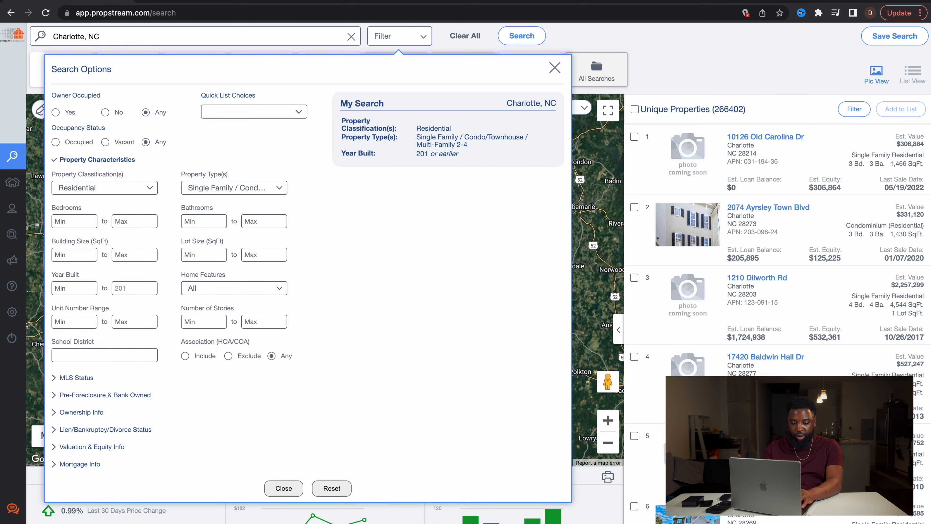
text(6)
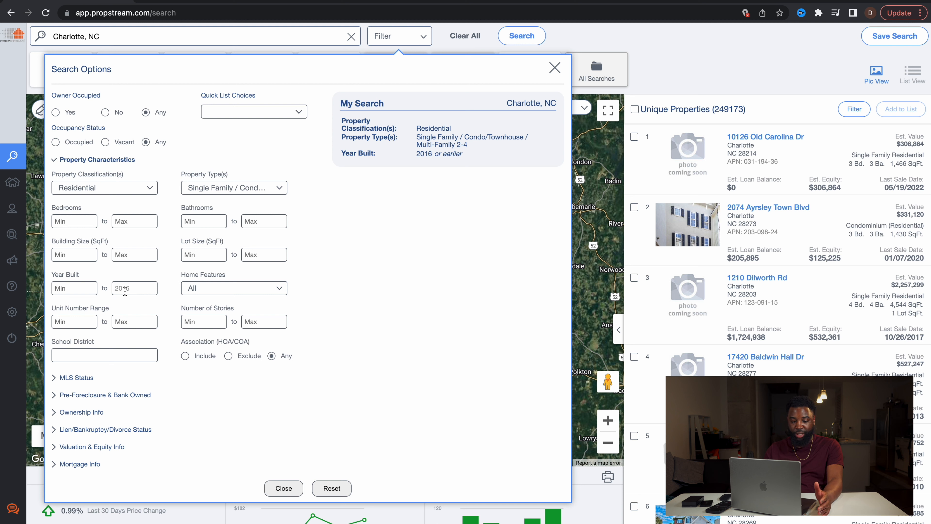
- Try 1987 as the maximum year built and restore the limit to 2016
click(145, 285)
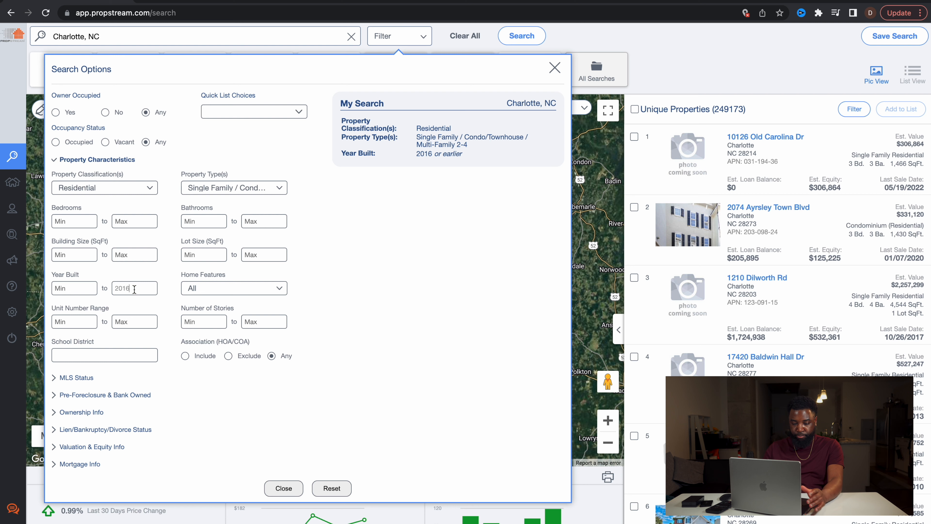
key(BackSpace)
key(BackSpace)
key(BackSpace)
key(BackSpace)
text(1987)
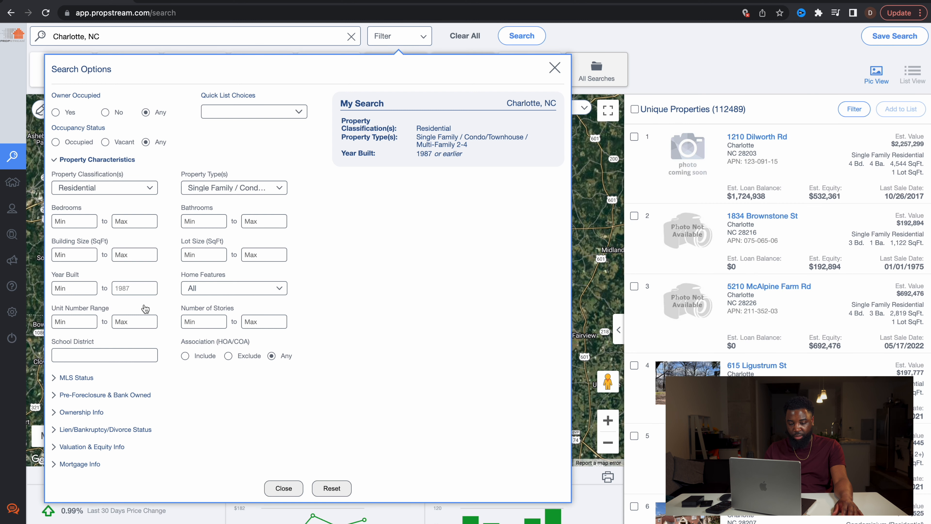
drag(130, 289, 101, 290)
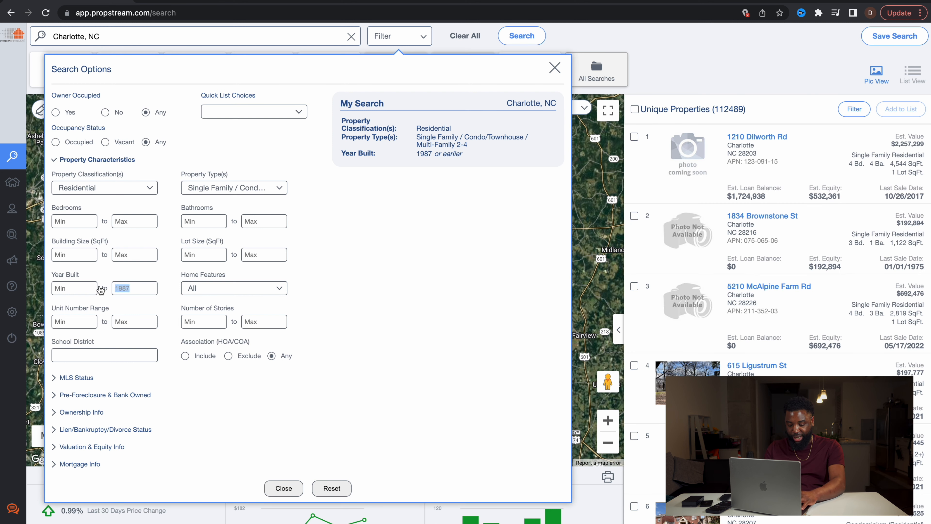
text(2016)
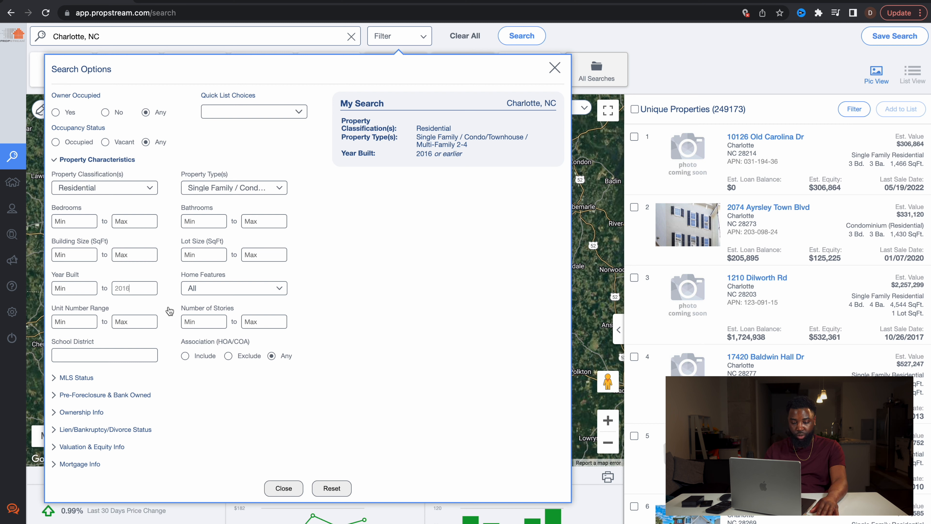
- Limit the MLS status filters to properties that are not on the market and have a Failed listing status
scroll(153, 318, down, 1)
click(55, 378)
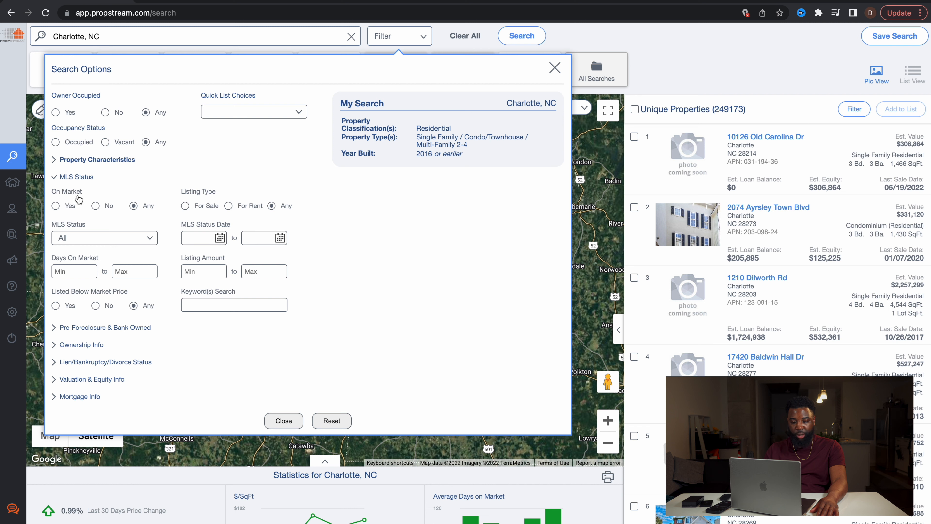
click(96, 206)
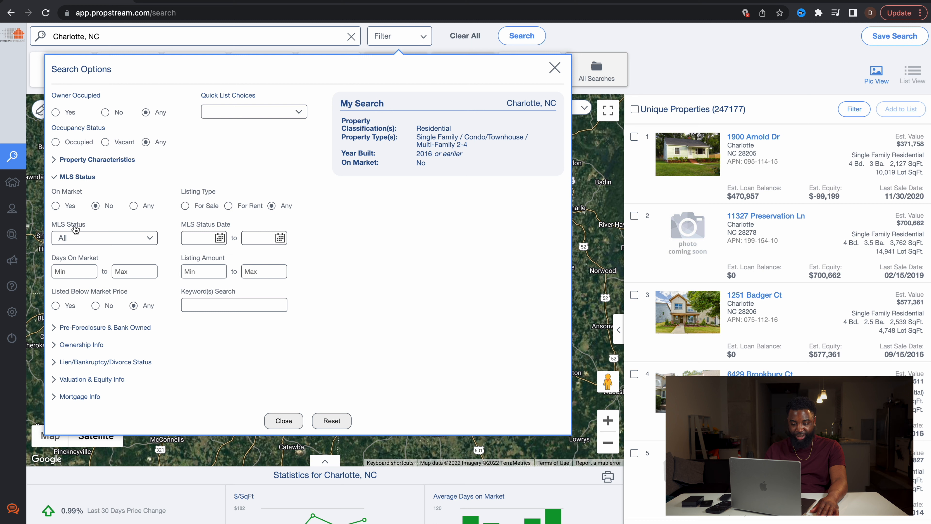
click(90, 239)
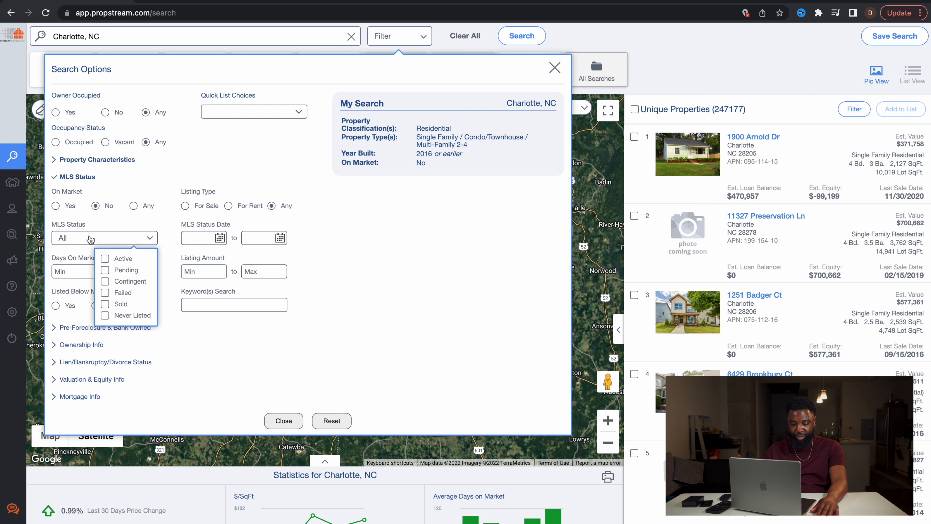
click(104, 294)
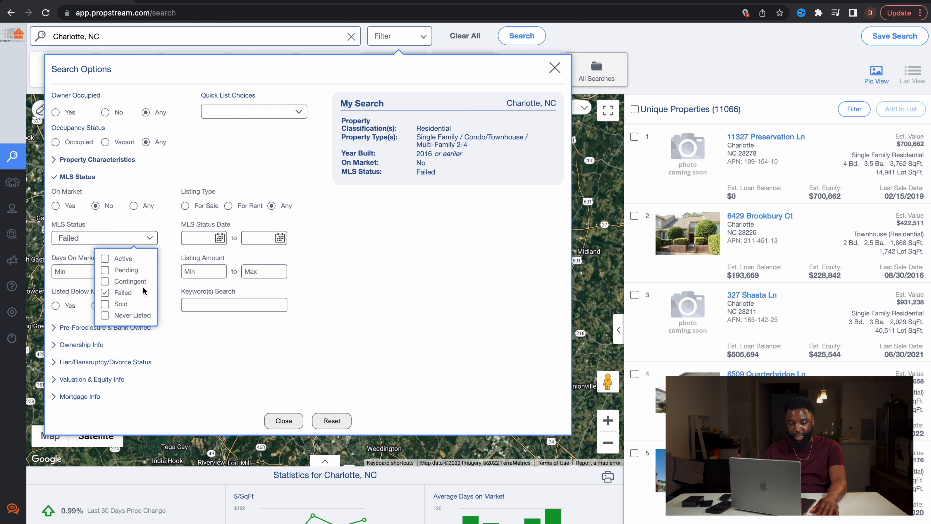
click(171, 291)
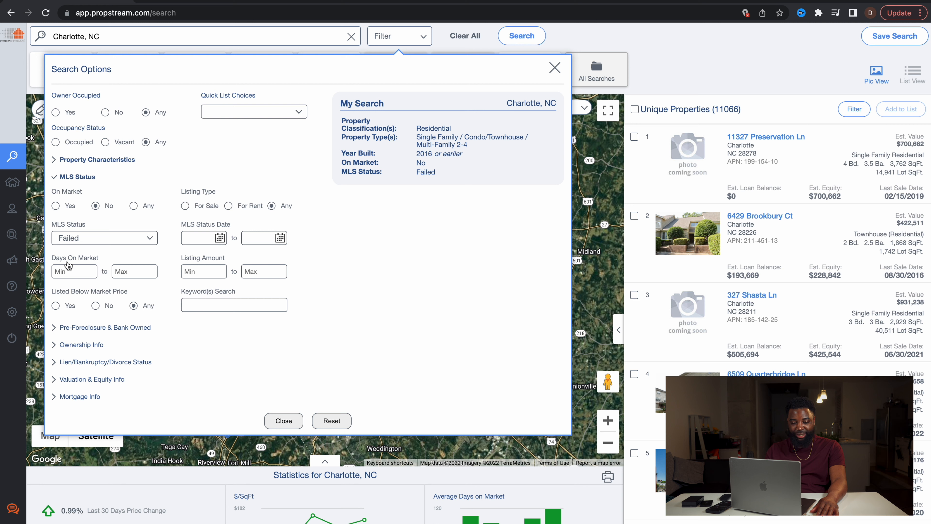
click(118, 272)
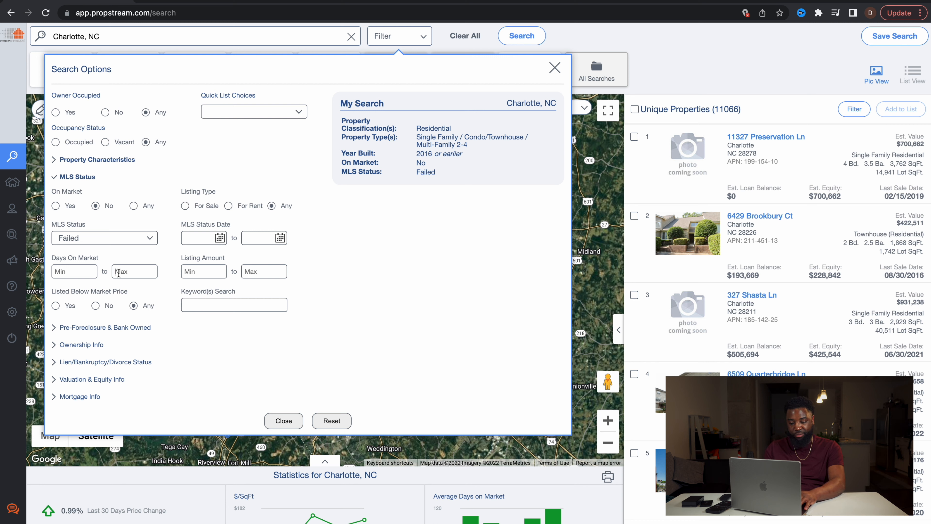
text(100)
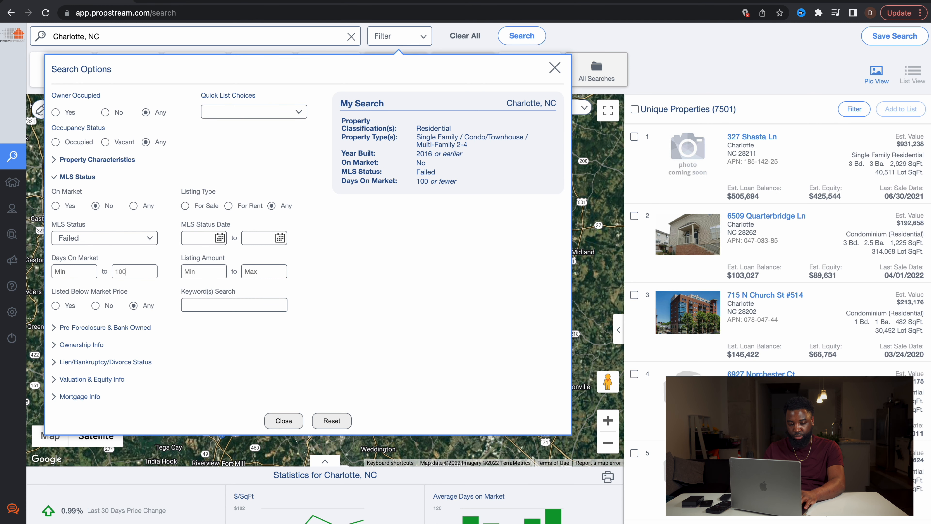
double_click(121, 272)
key(BackSpace)
- Set the minimum days on market to 100 and collapse the MLS status filters
click(84, 270)
text(100)
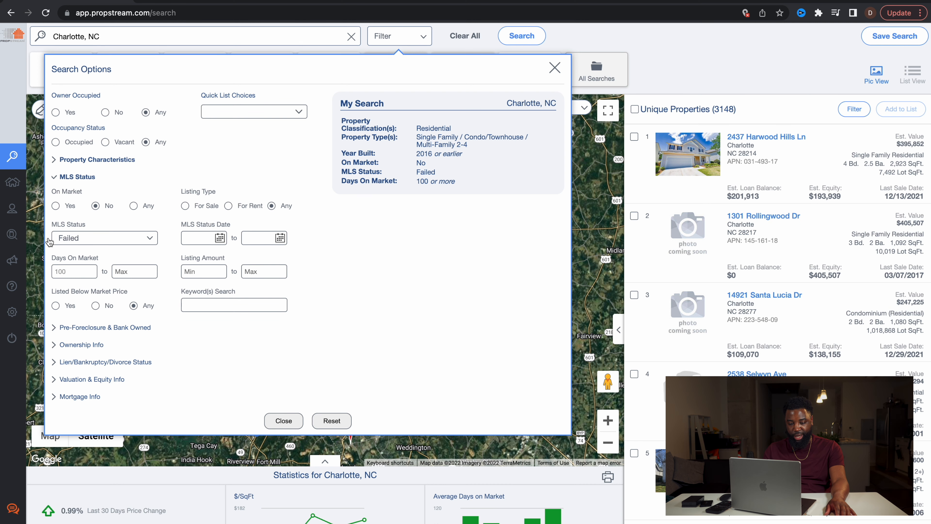
click(55, 180)
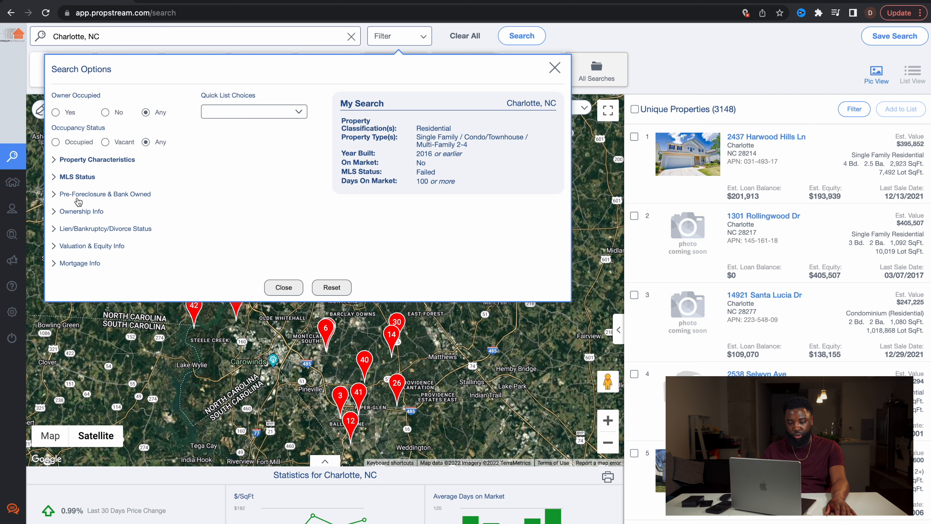
- Restrict the owner type to Individual in the ownership filters and collapse that section
click(56, 215)
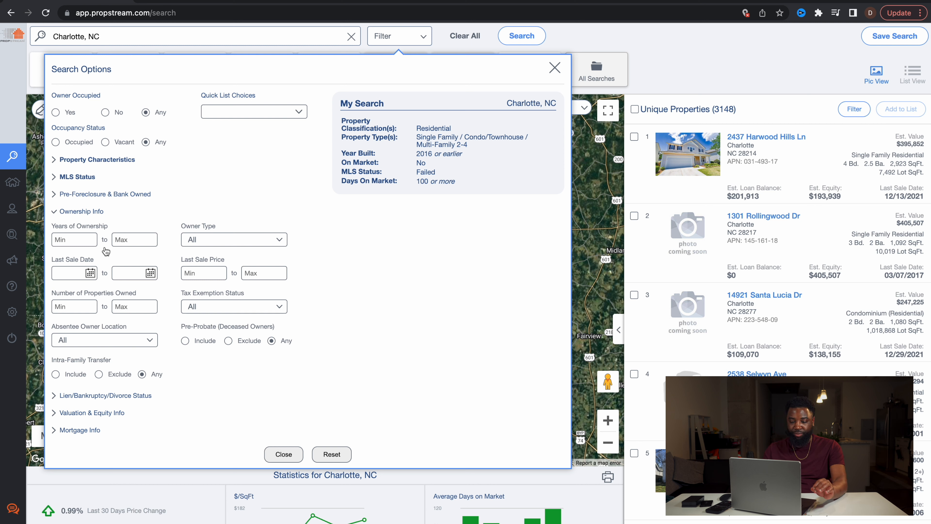
click(215, 242)
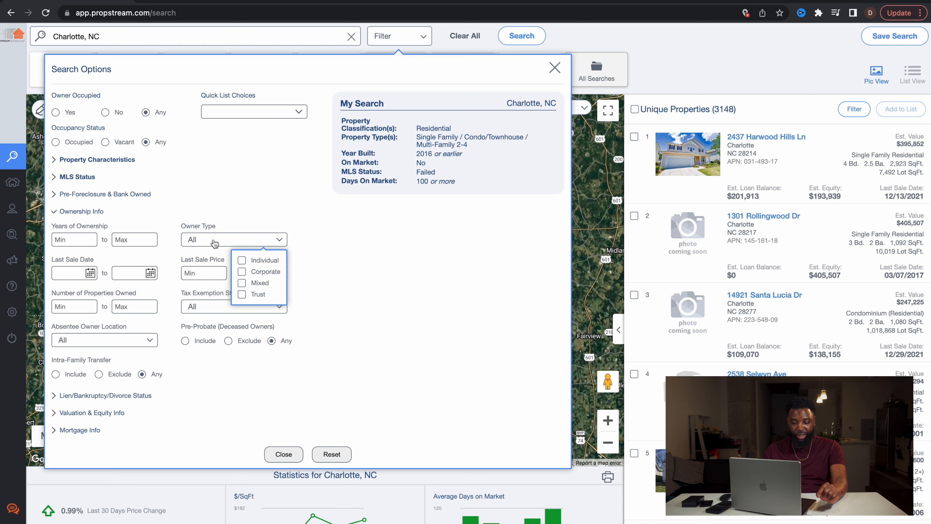
click(241, 260)
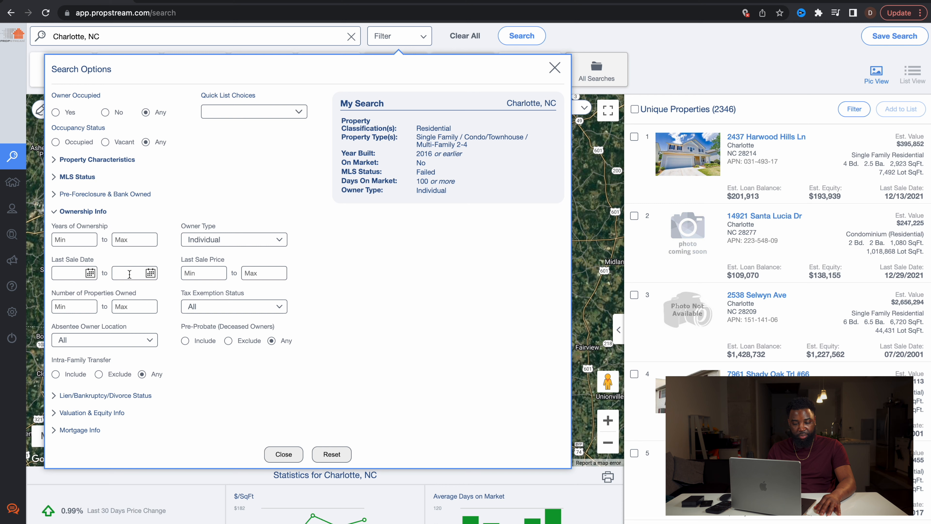
click(54, 212)
click(55, 211)
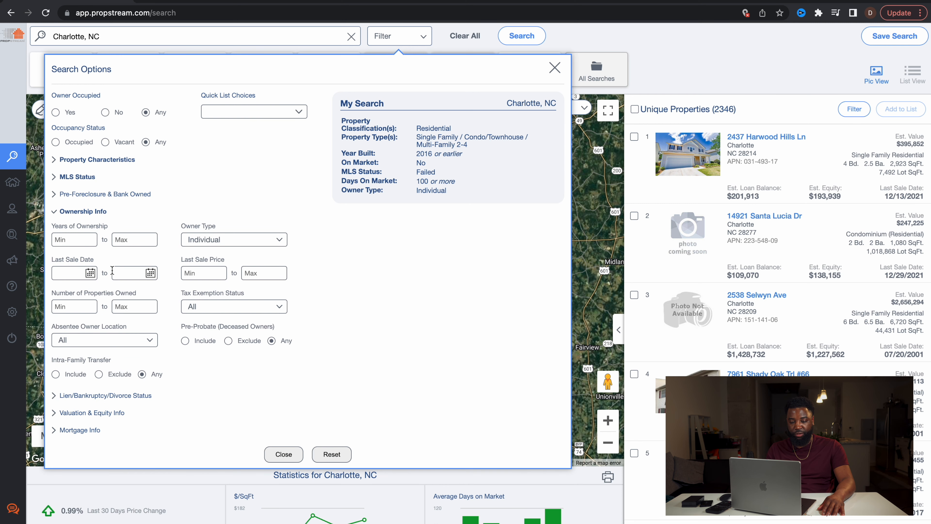
click(57, 214)
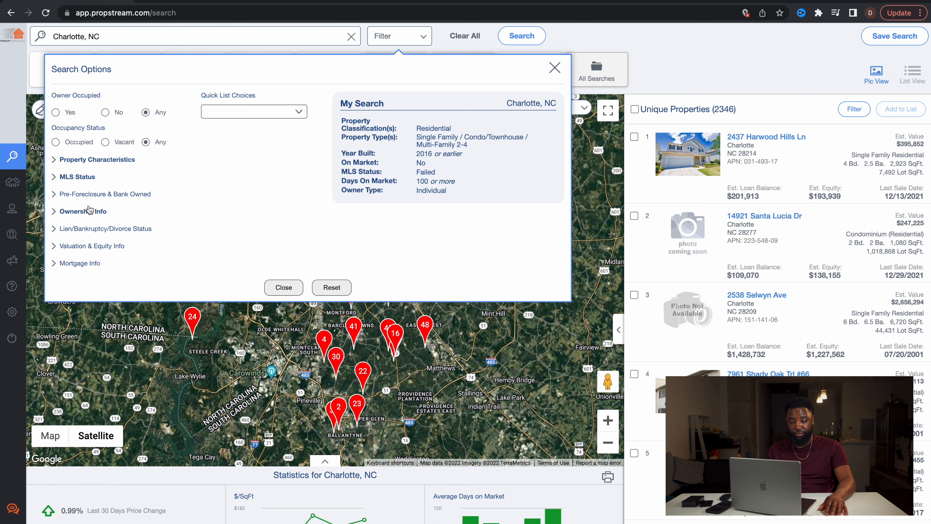
- Set the minimum estimated equity percentage to 100 in the valuation and equity filters
click(55, 247)
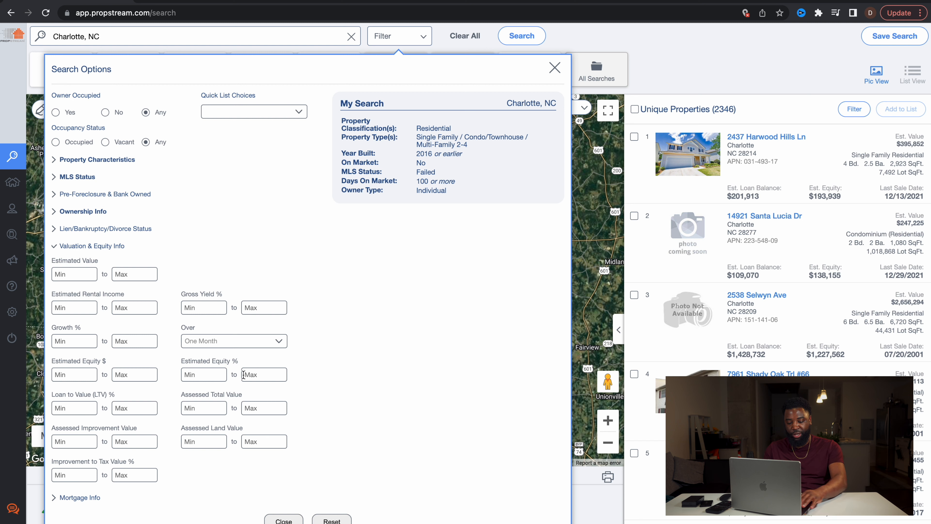
click(203, 377)
text(1000)
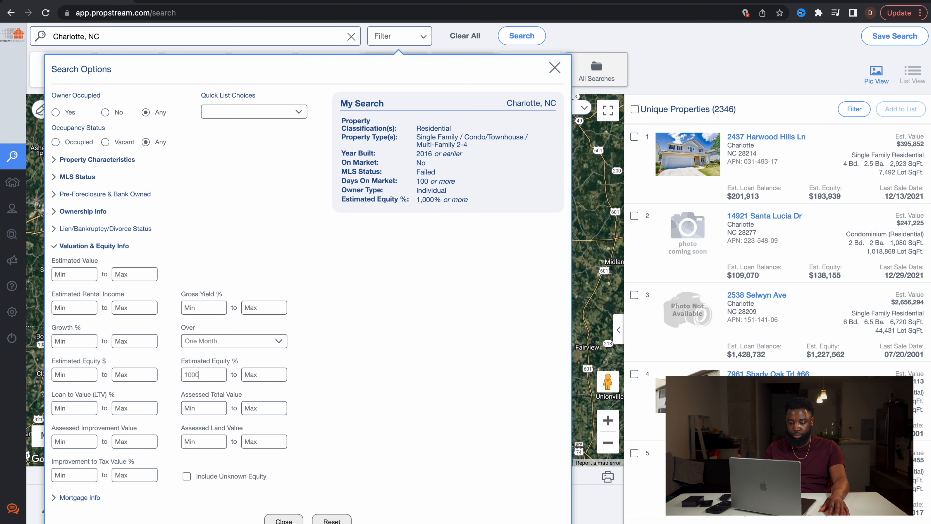
key(BackSpace)
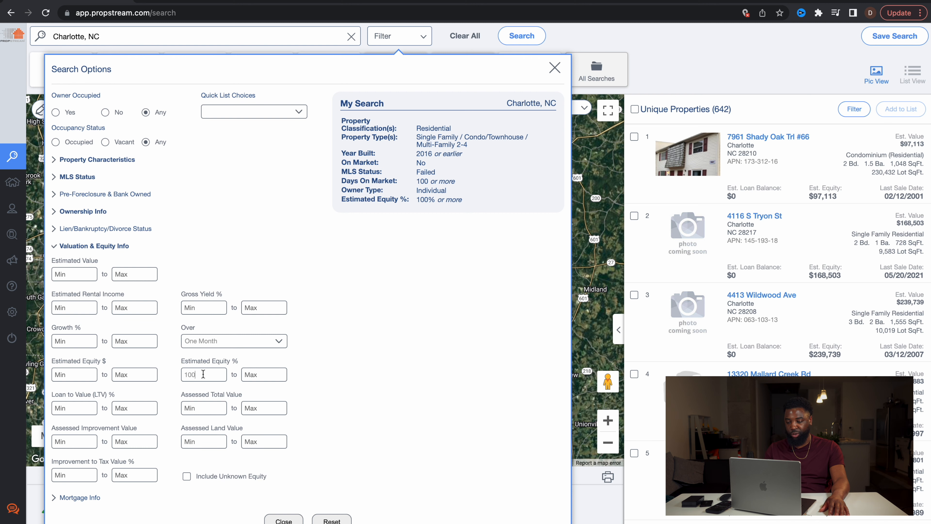
- Clear the minimum estimated equity percentage and close the search filter options
key(BackSpace)
key(BackSpace)
key(BackSpace)
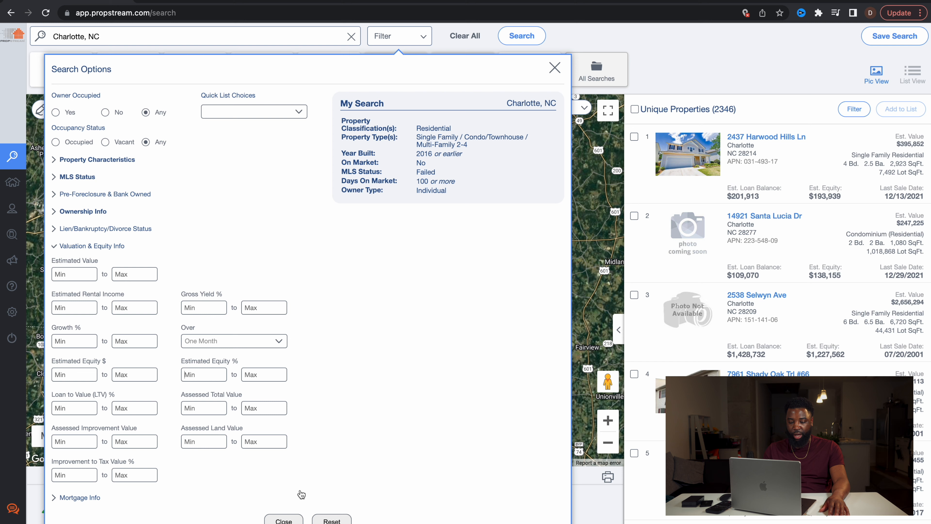
click(284, 521)
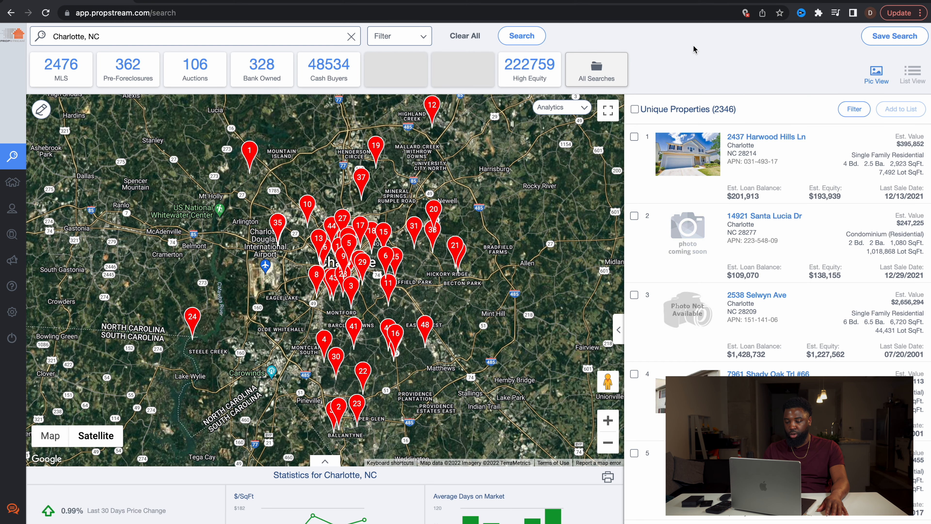
- Select all matching properties and open the option to add them to a marketing list, cancelling it without saving
click(634, 110)
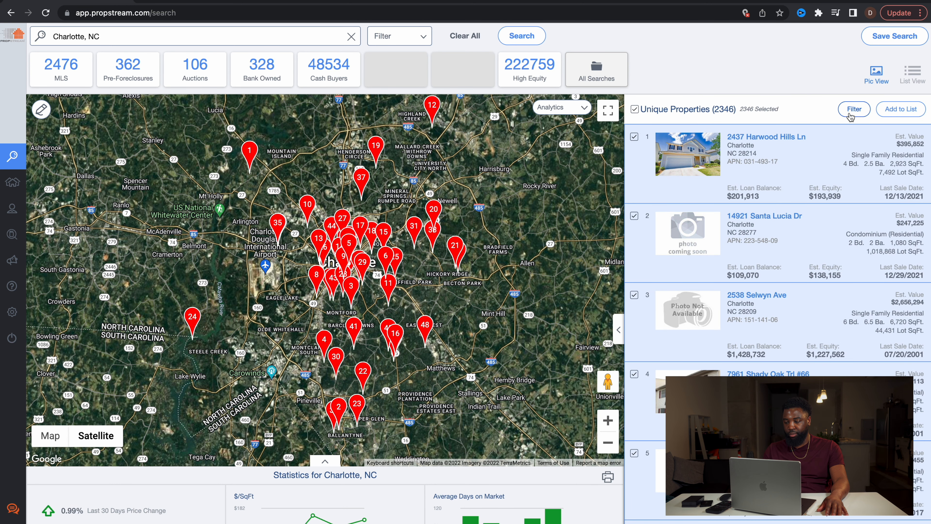
click(897, 109)
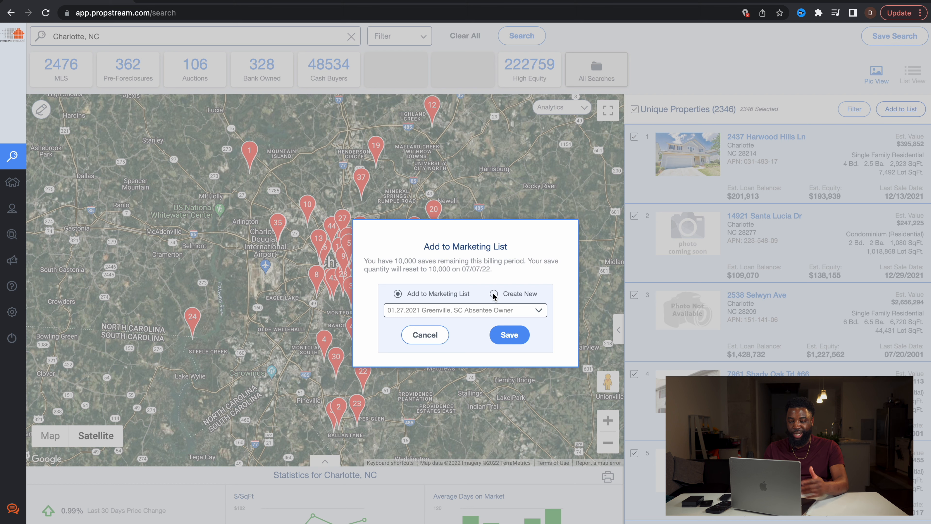
click(419, 339)
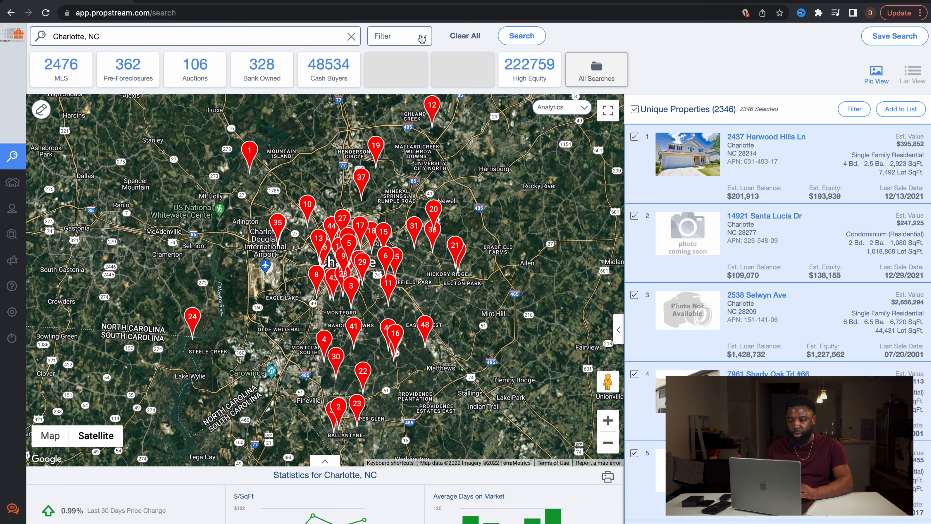
- Reset all search filters and restrict the property classification to Residential
click(419, 37)
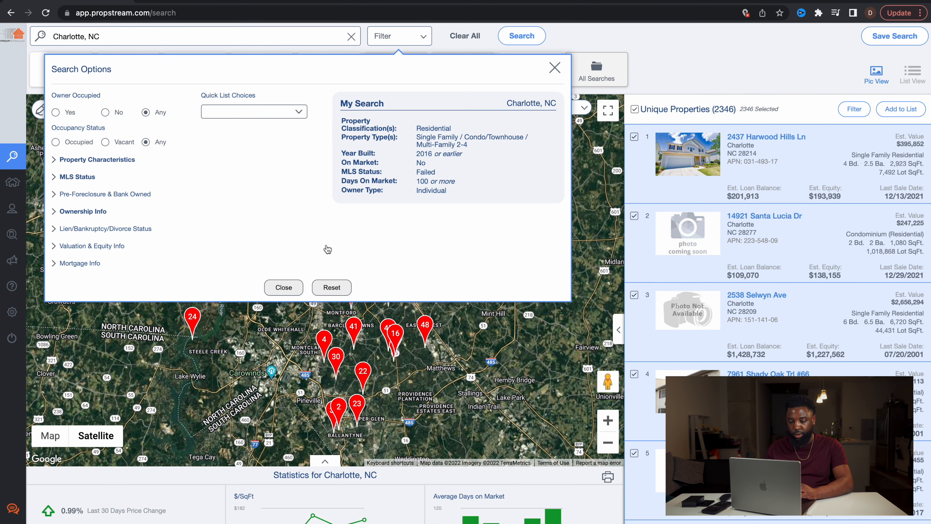
click(331, 287)
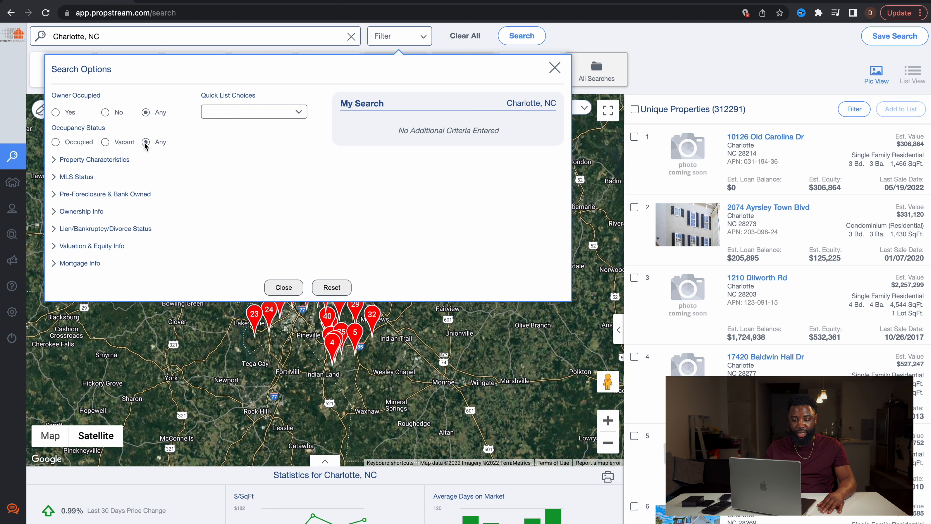
click(66, 162)
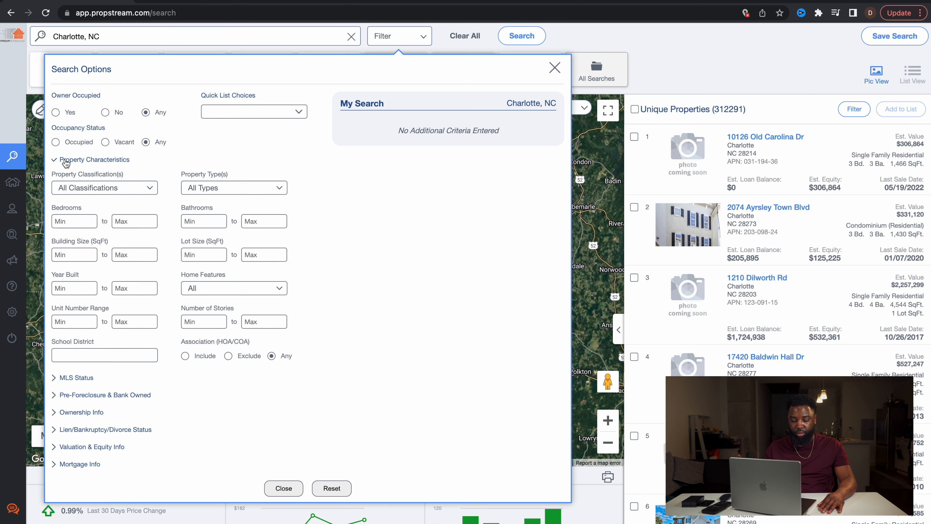
click(122, 189)
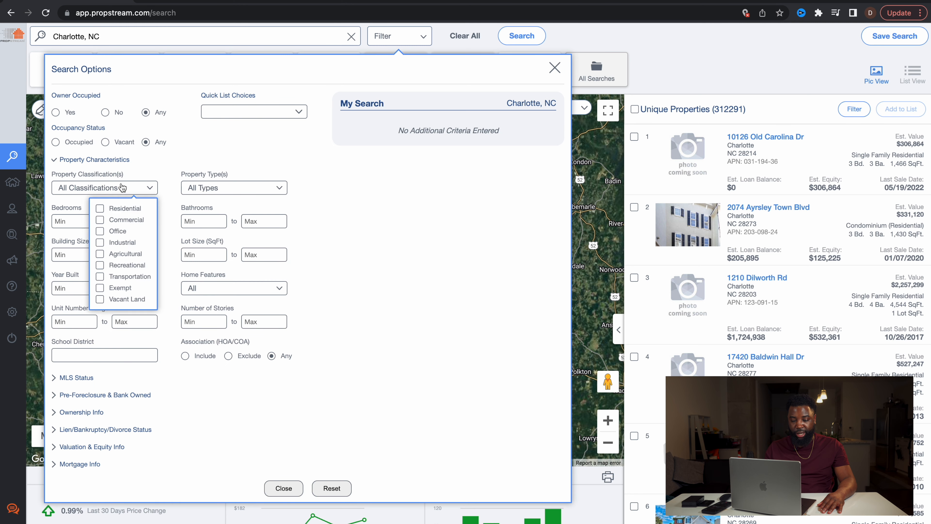
click(101, 207)
- Limit the property types to Single Family, Condo/Townhouse and Multi-Family 2-4, and collapse the property characteristics filters
click(209, 187)
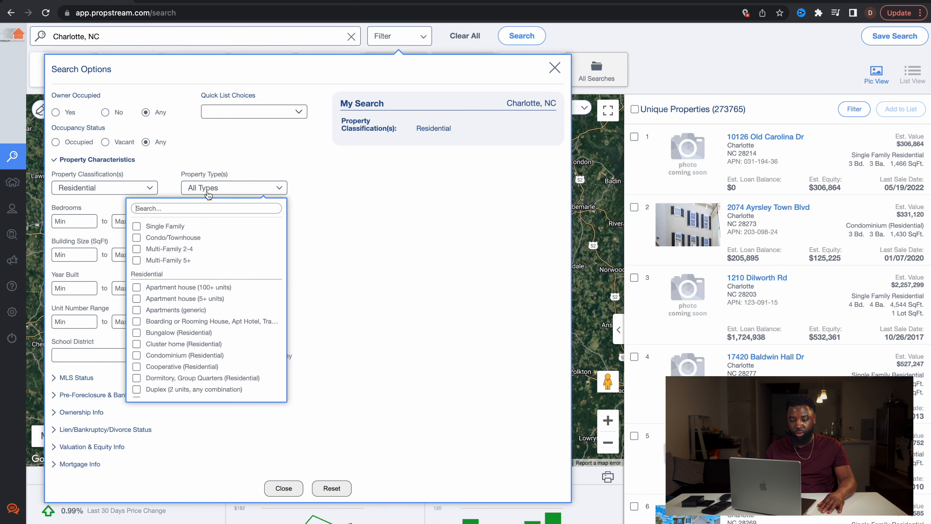
click(137, 226)
click(137, 237)
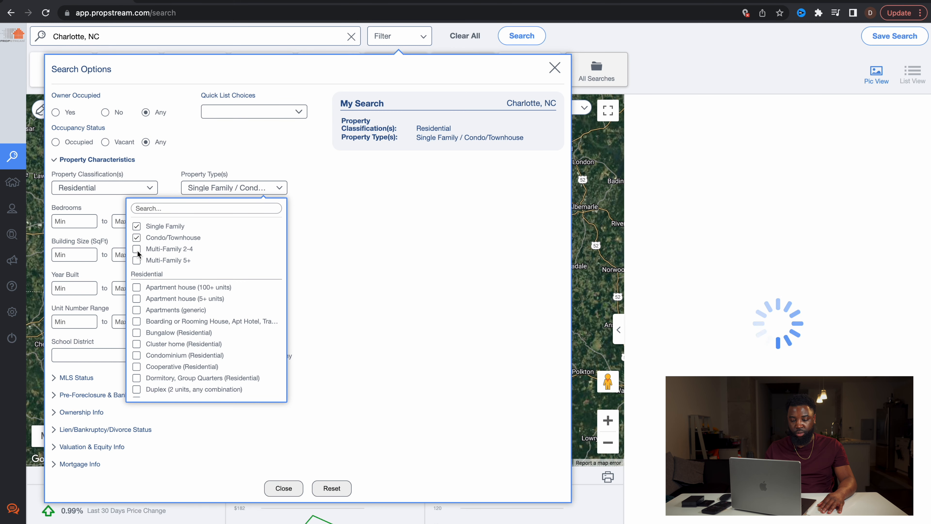
click(137, 250)
click(341, 168)
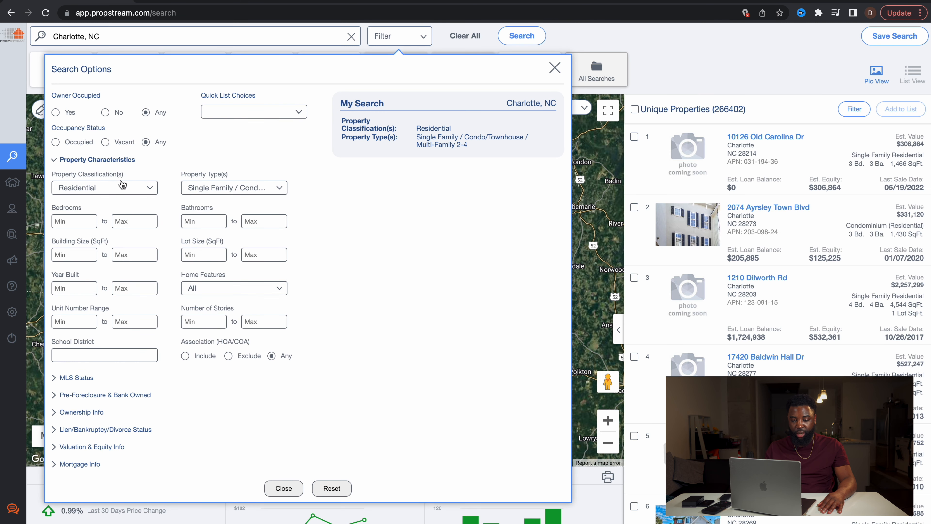
click(57, 161)
- Restrict the MLS status filters to properties that are not on the market and collapse that section
click(56, 178)
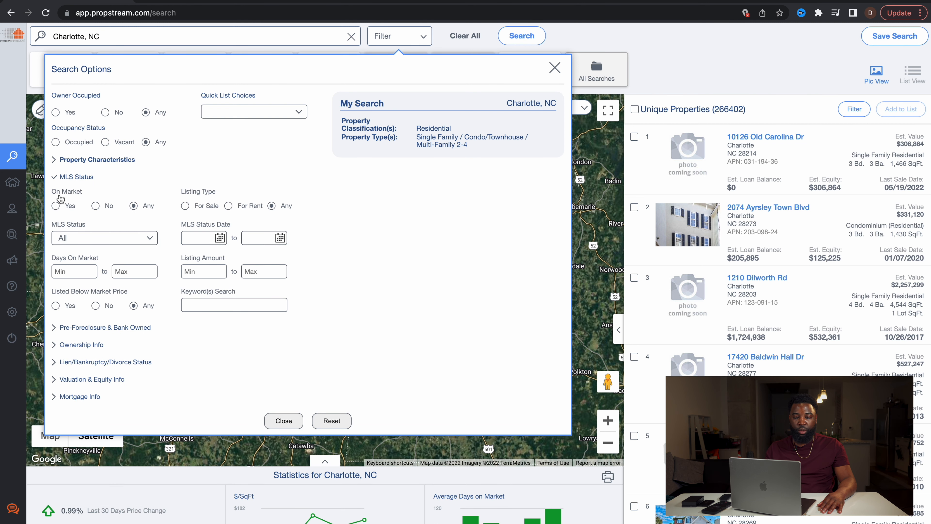
click(95, 205)
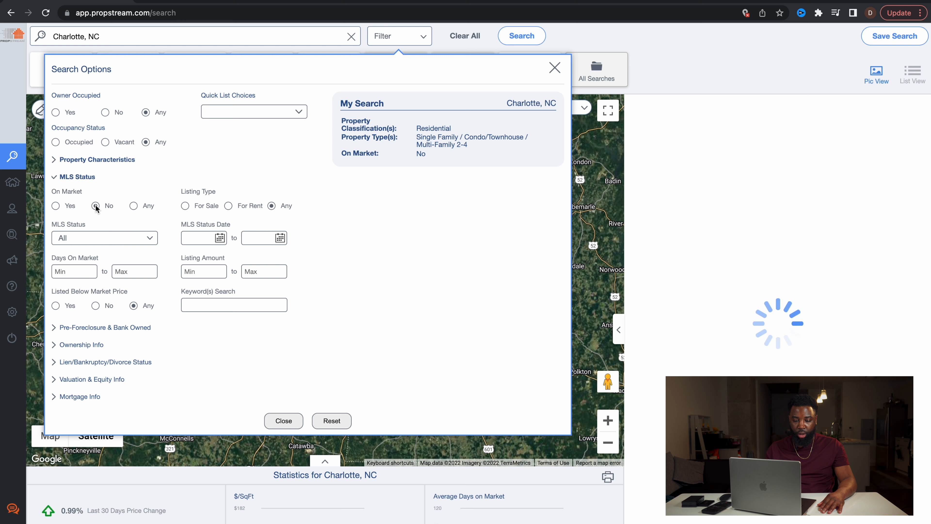
click(72, 177)
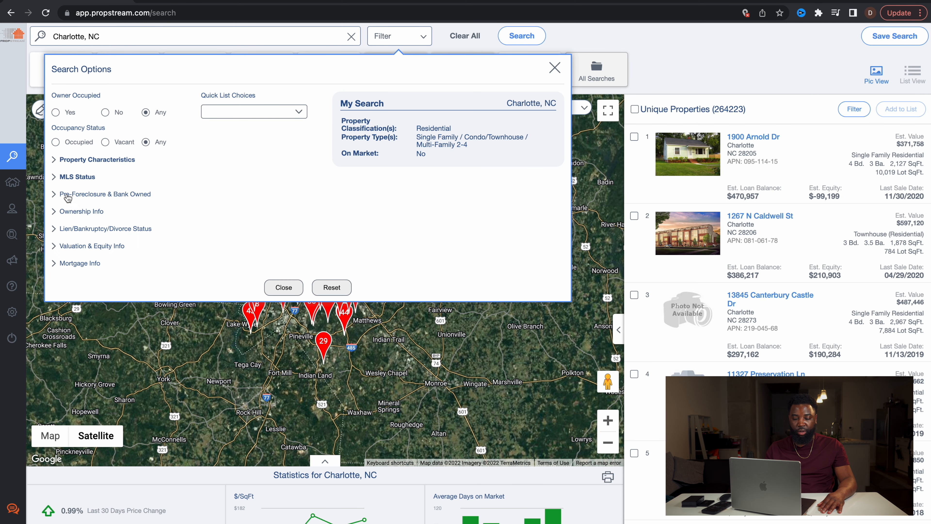
- Set the earliest auction date to 06/17/22 in the pre-foreclosure and bank-owned filters
click(59, 196)
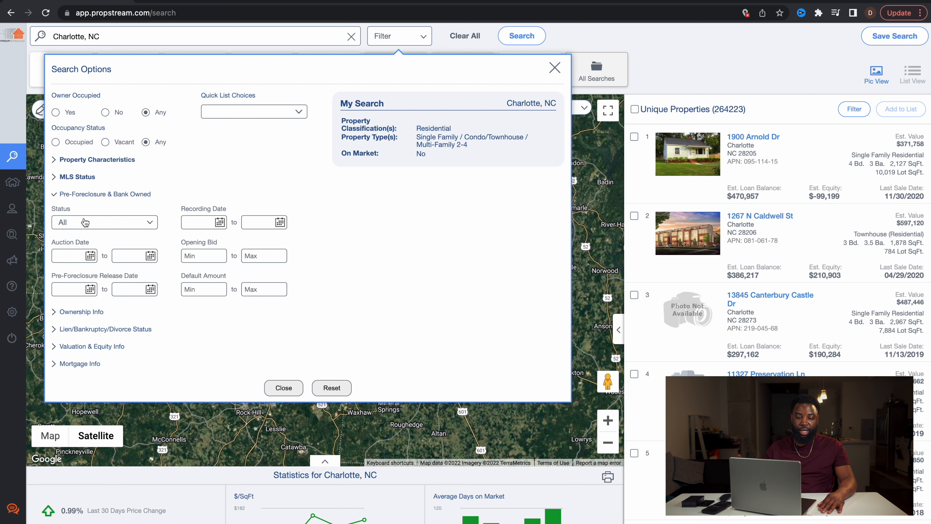
click(78, 225)
click(91, 210)
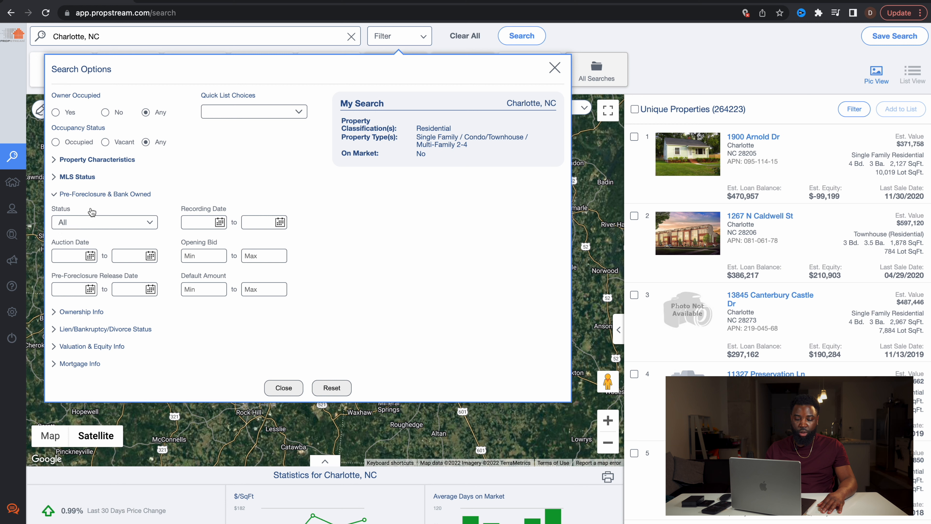
click(75, 255)
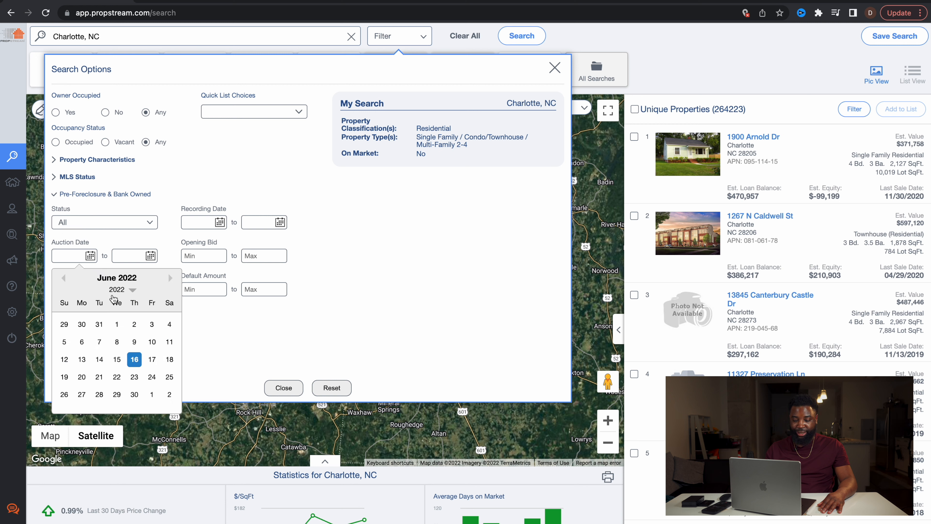
click(151, 361)
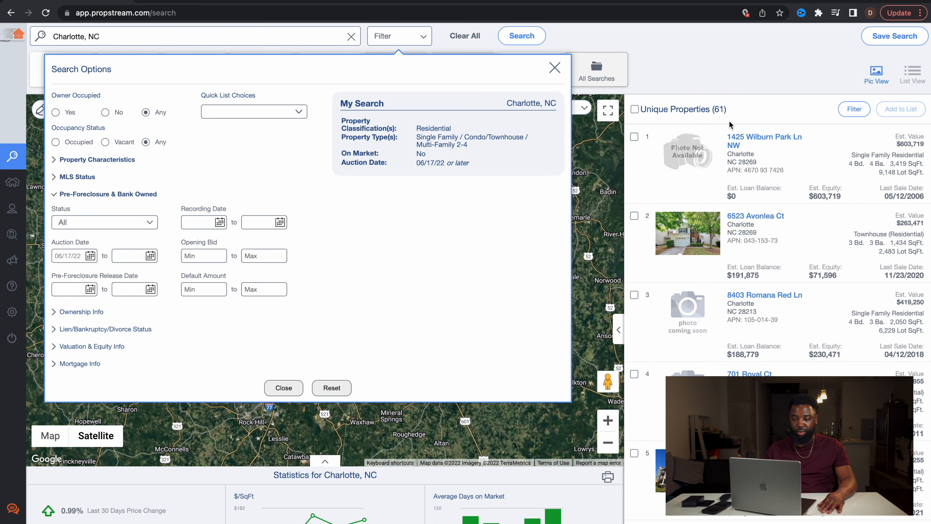
click(69, 256)
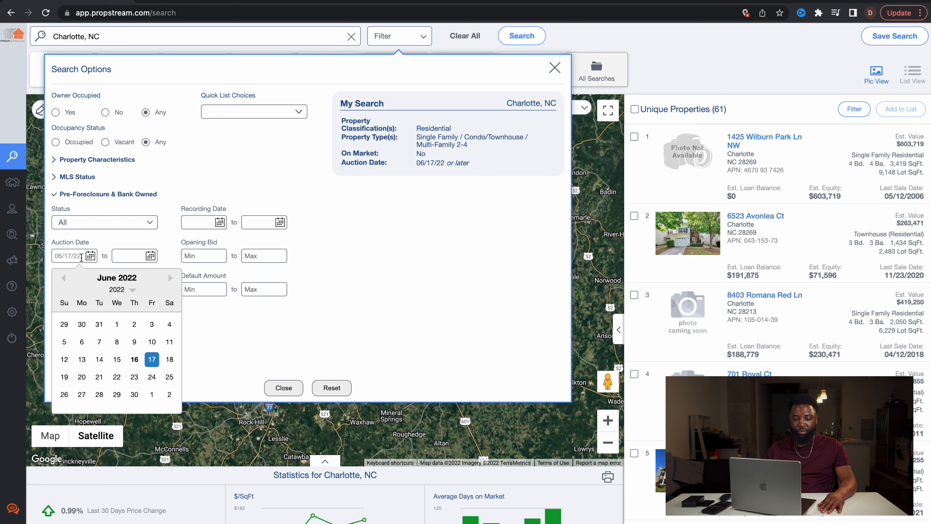
click(32, 256)
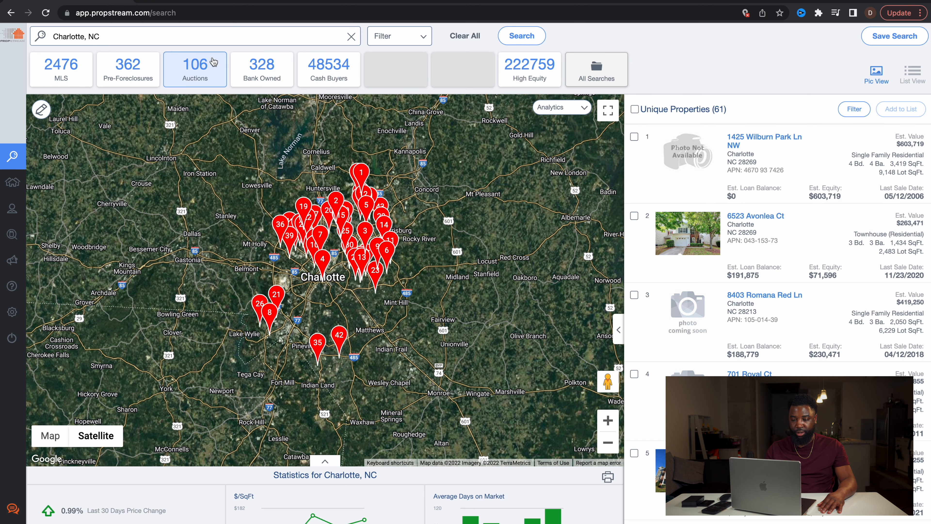
click(407, 32)
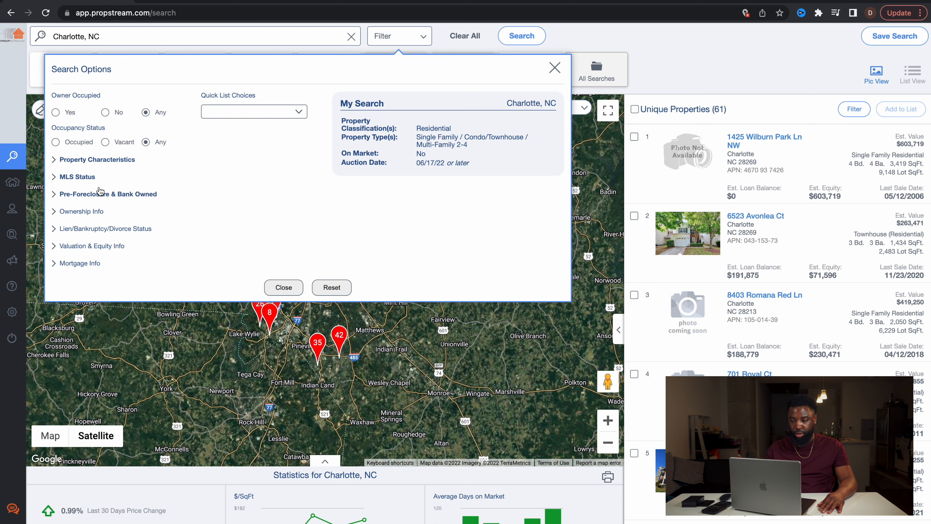
click(55, 194)
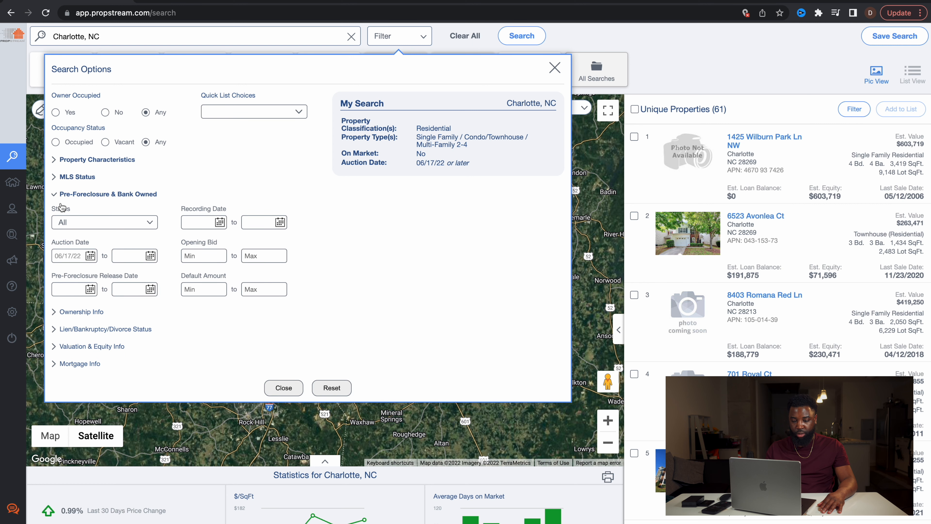
click(77, 255)
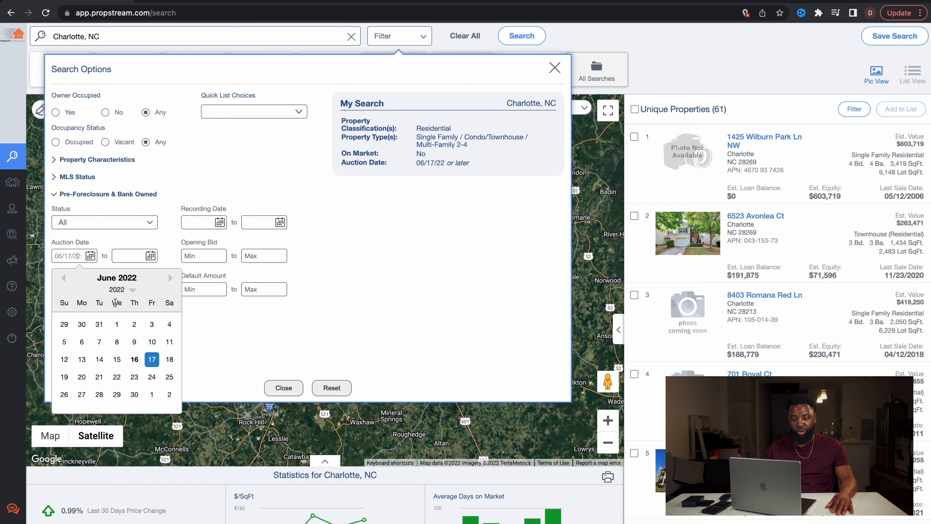
click(205, 344)
- Collapse the pre-foreclosure and bank-owned filters and restrict the owner type to Individual in the ownership filters
click(75, 195)
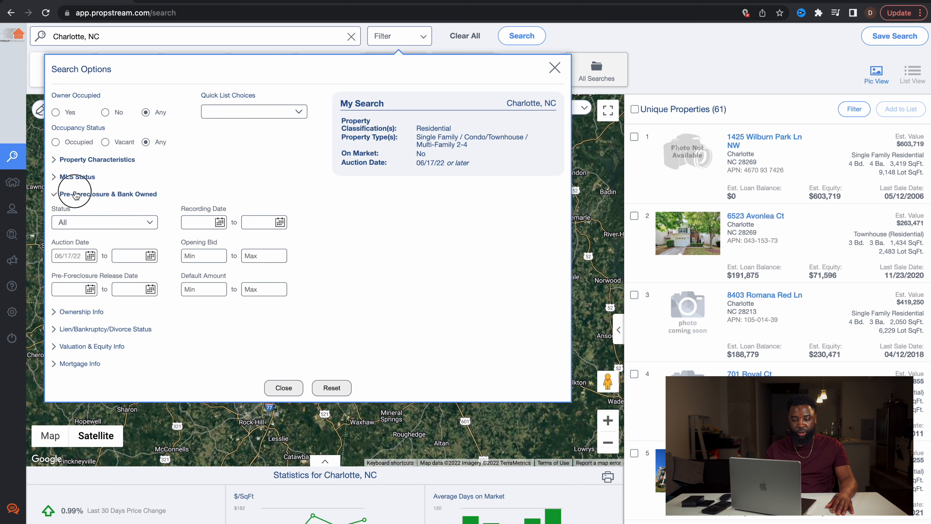
click(76, 211)
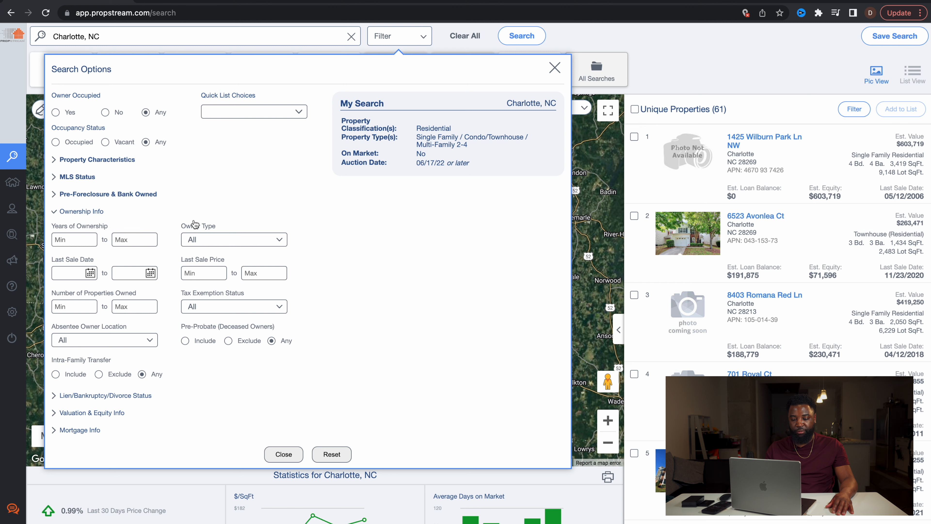
click(213, 242)
click(242, 260)
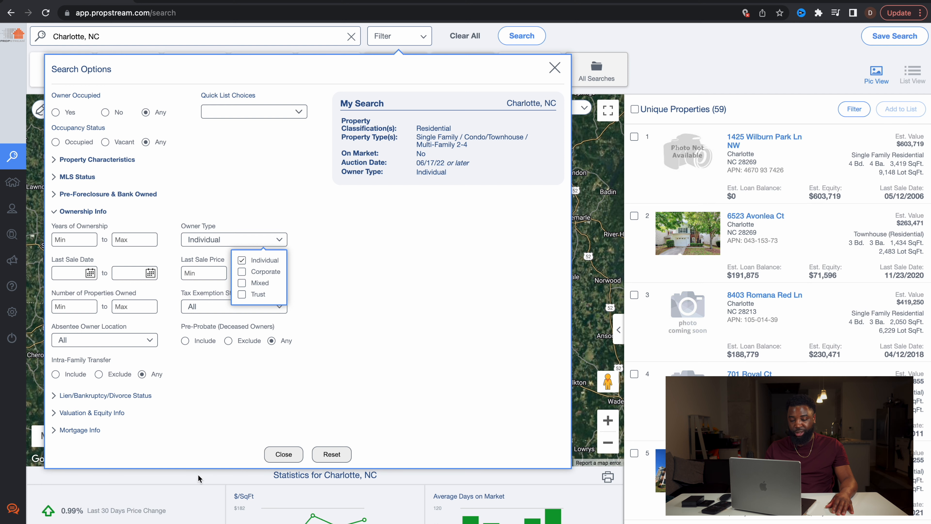
- Reset all search filters, set the occupancy status to Vacant and set owner occupied to No
click(325, 457)
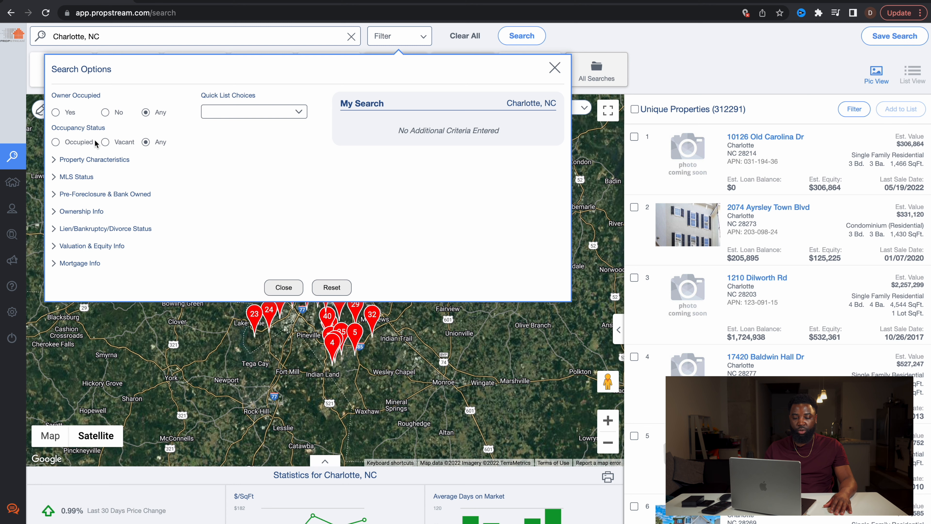
click(105, 141)
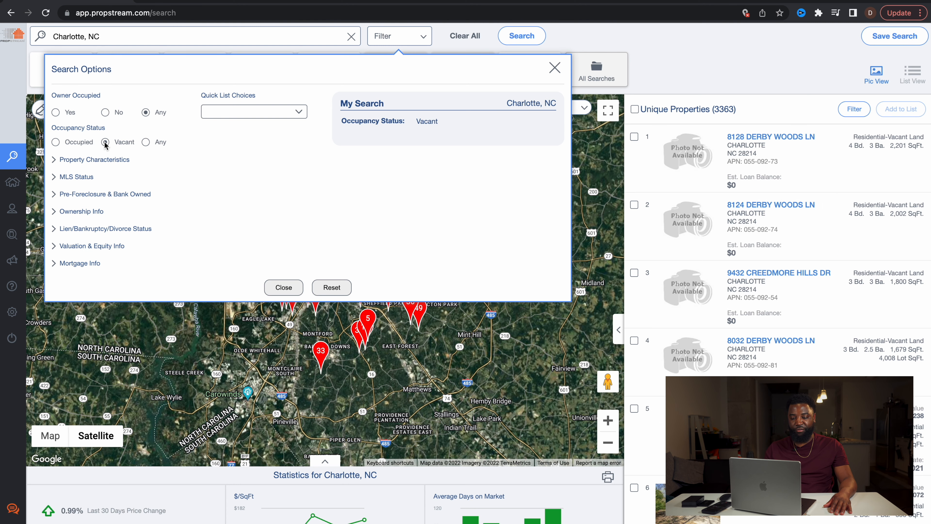
click(105, 112)
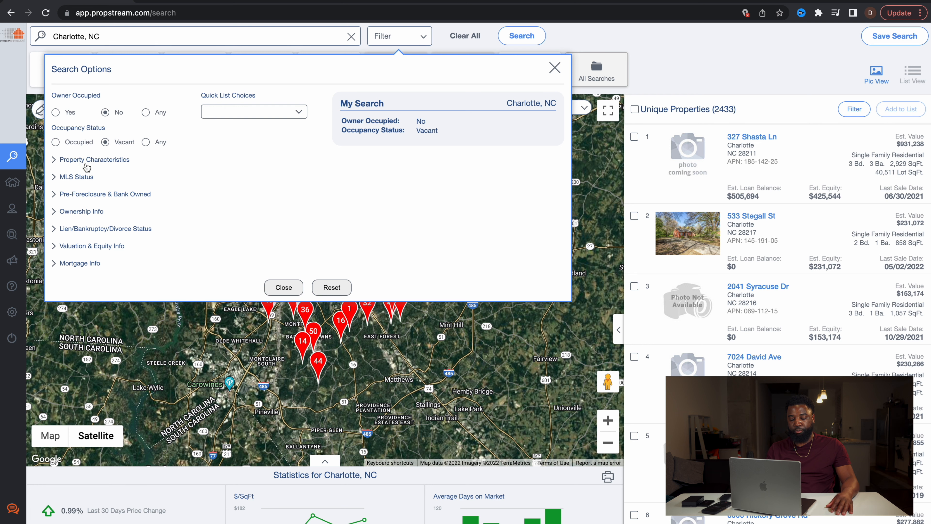
- Limit the property types to Single Family, Condo/Townhouse and Multi-Family 2-4, and set the property classification to Residential
click(59, 162)
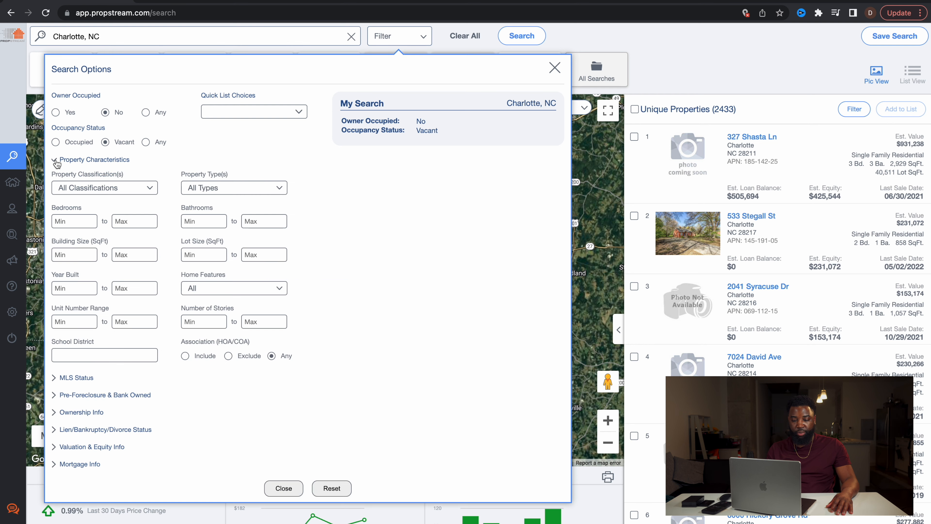
click(219, 193)
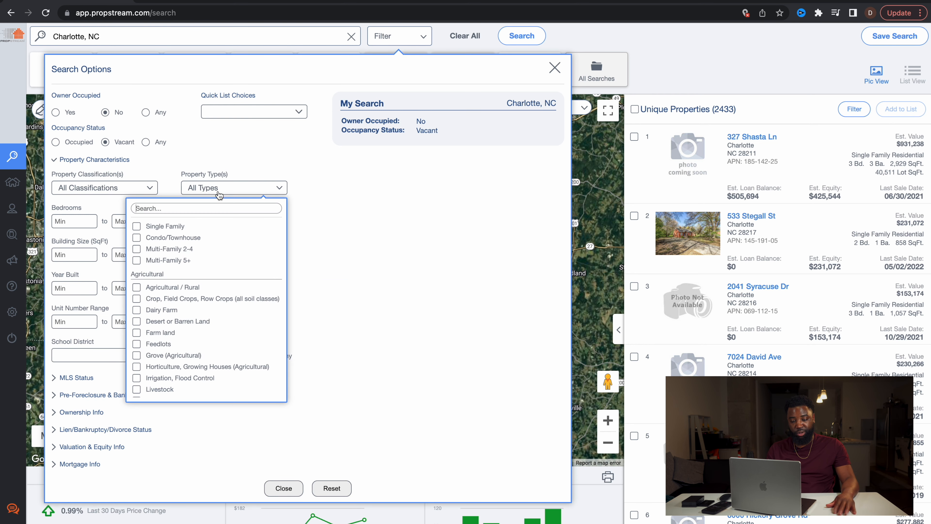
click(136, 226)
click(137, 237)
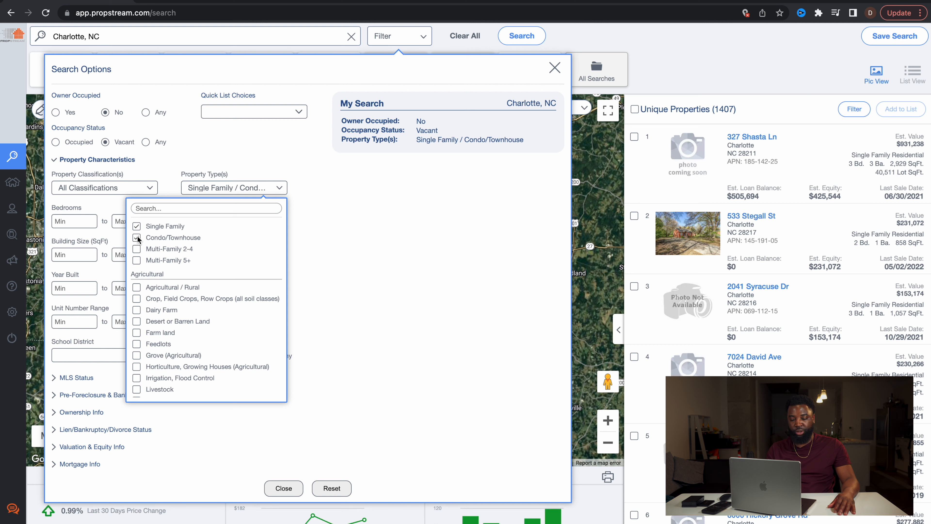
click(137, 250)
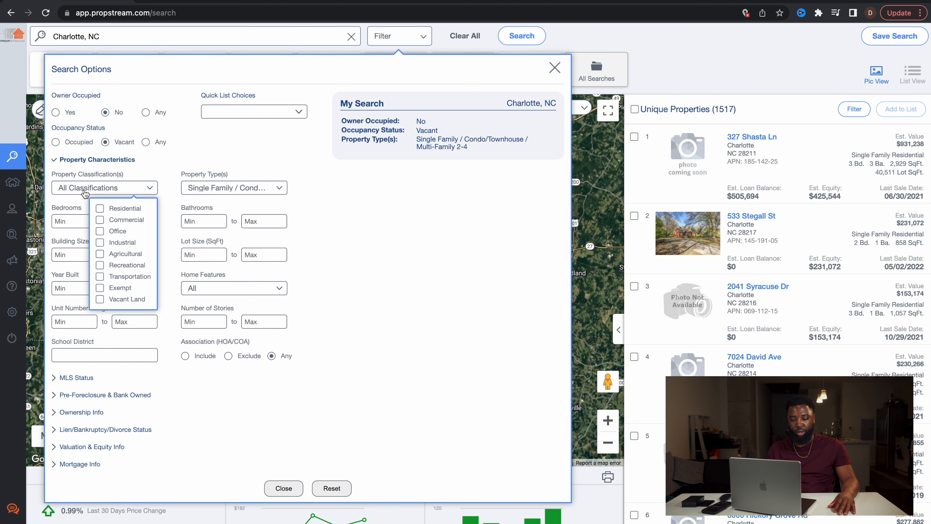
click(100, 208)
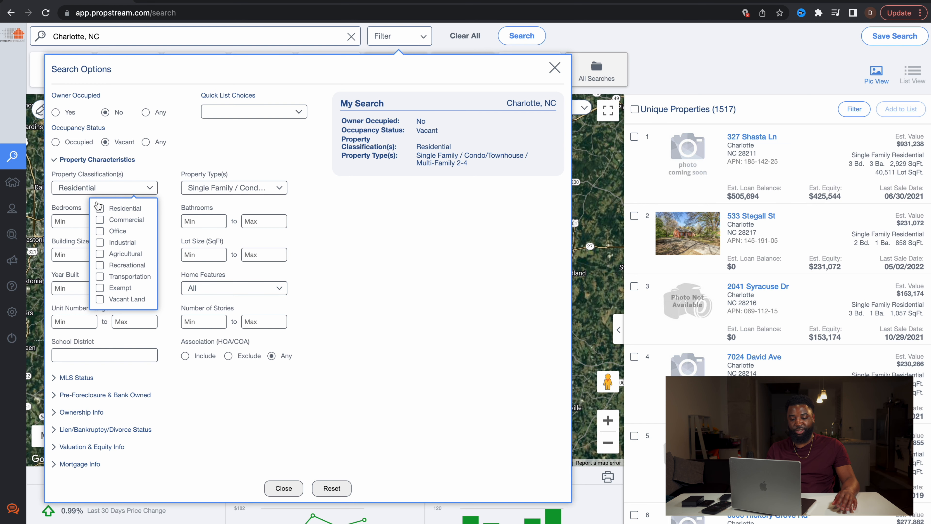
- Collapse the property characteristics filters and set On Market to No in the MLS status filters
click(64, 160)
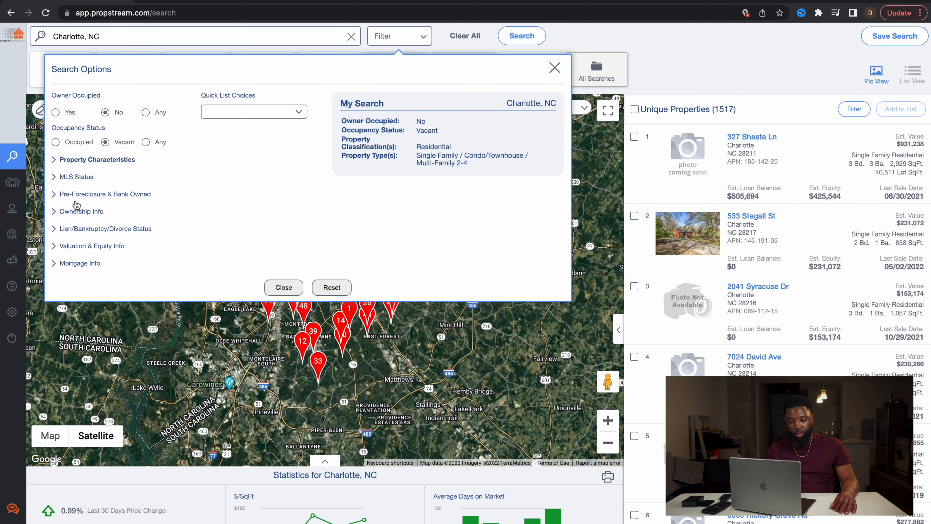
click(63, 177)
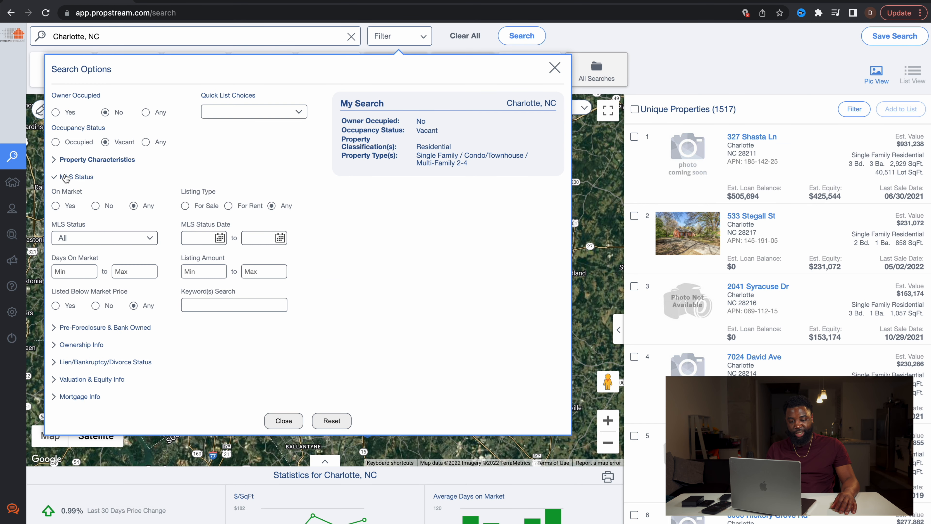
click(96, 206)
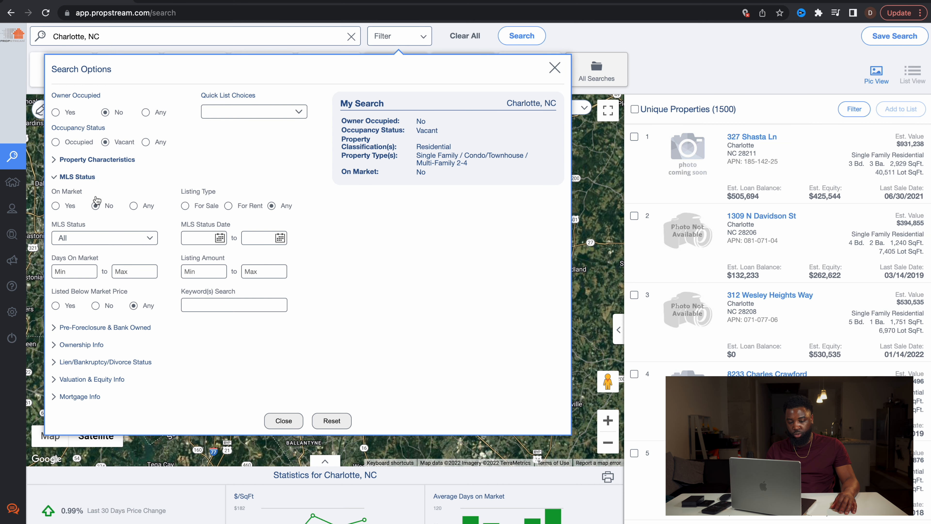
click(83, 178)
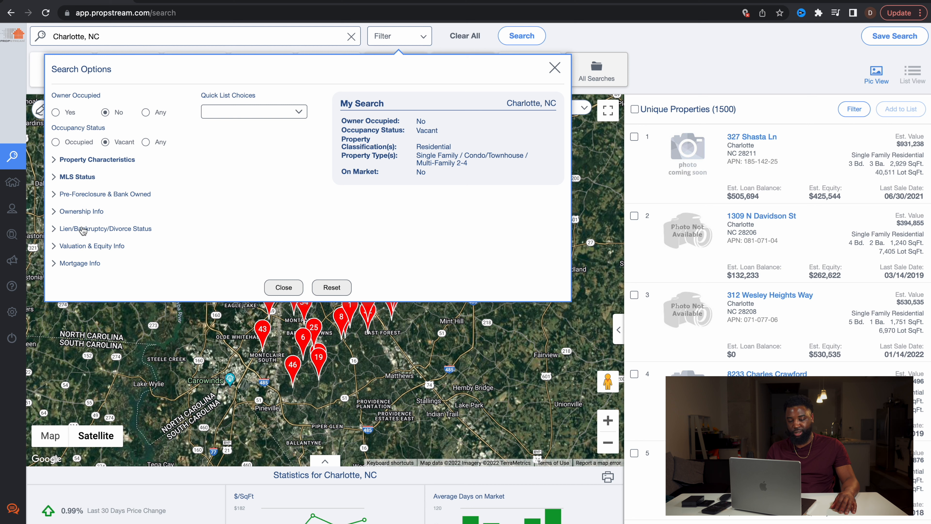
- In the ownership filters, set the minimum years of ownership to 5 and the owner type to Individual, and close the search options
click(72, 213)
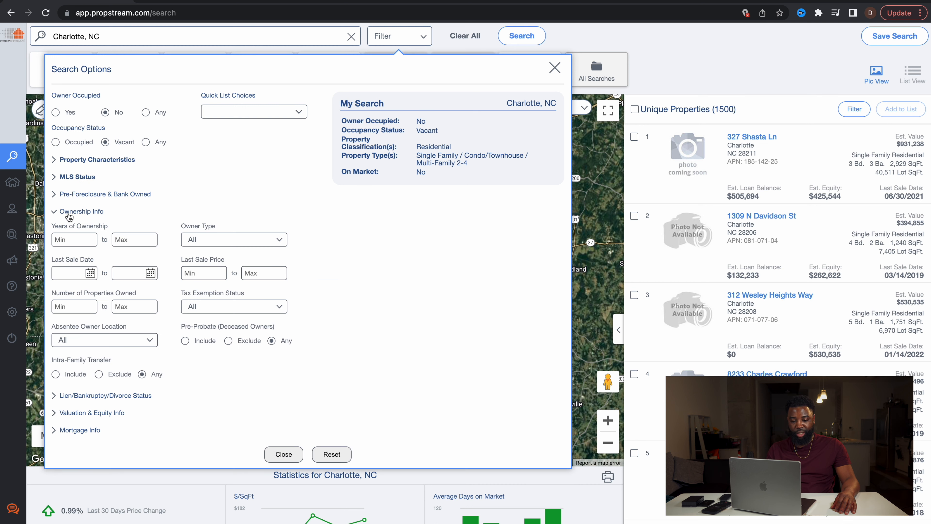
click(71, 239)
text(5)
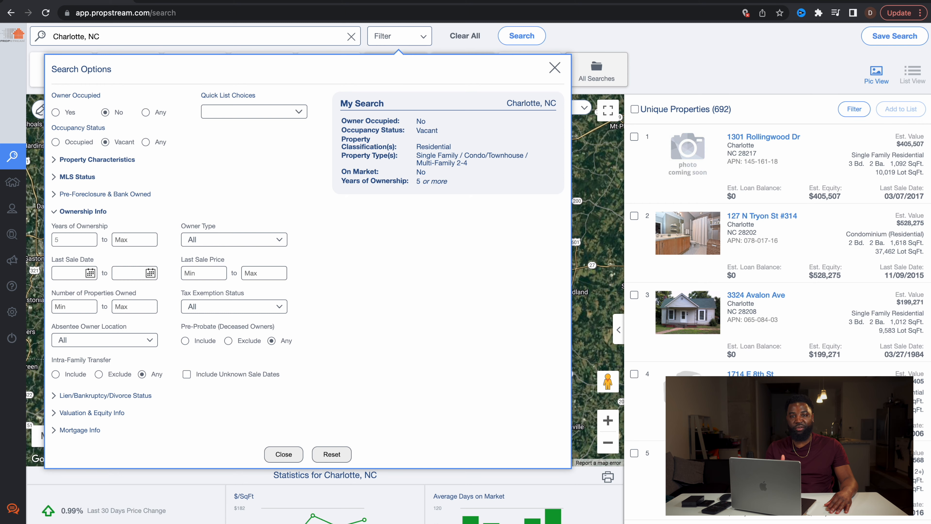
click(211, 242)
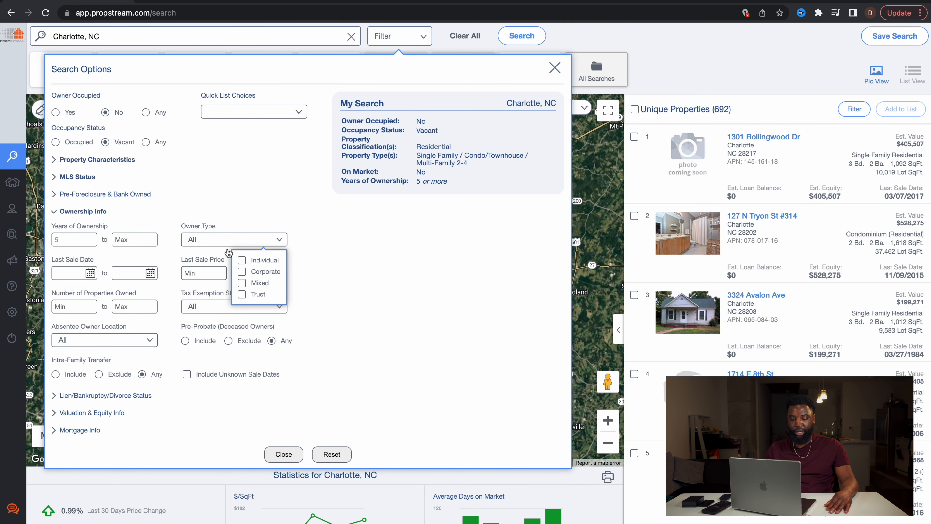
click(242, 261)
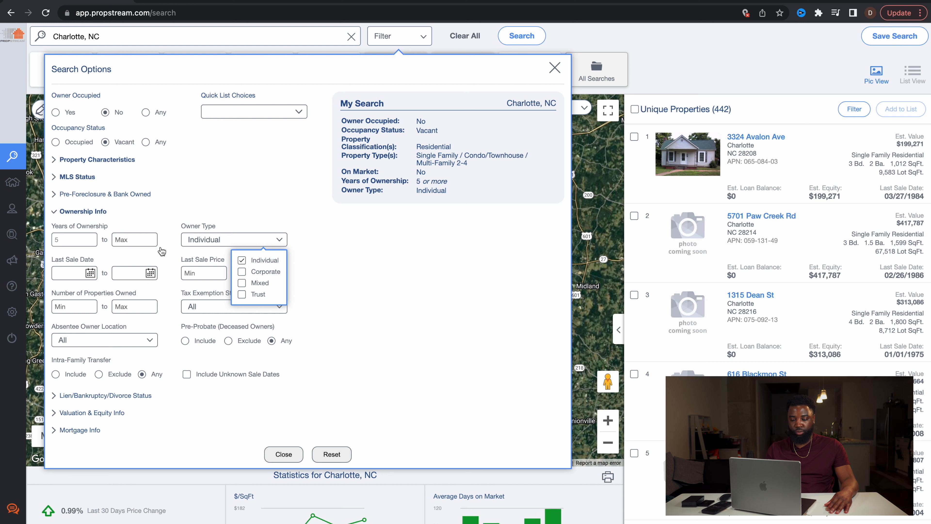
click(197, 240)
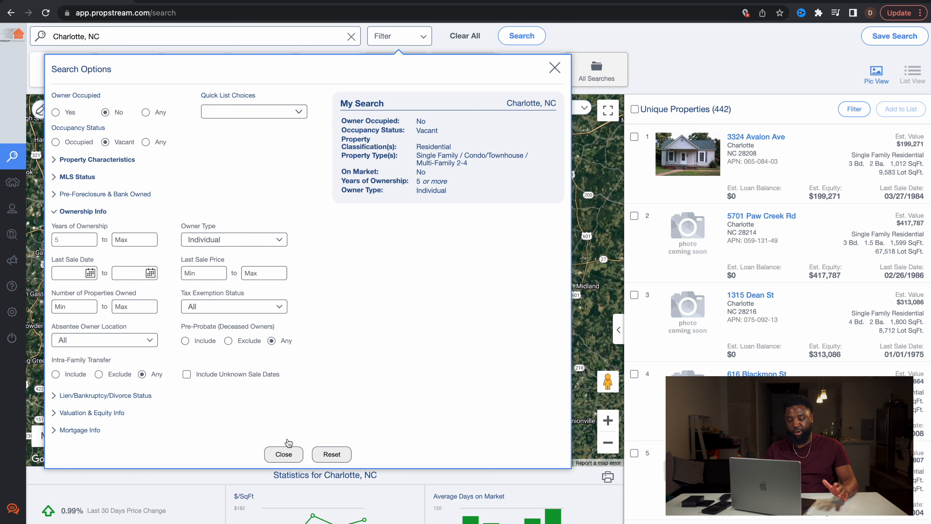
click(284, 455)
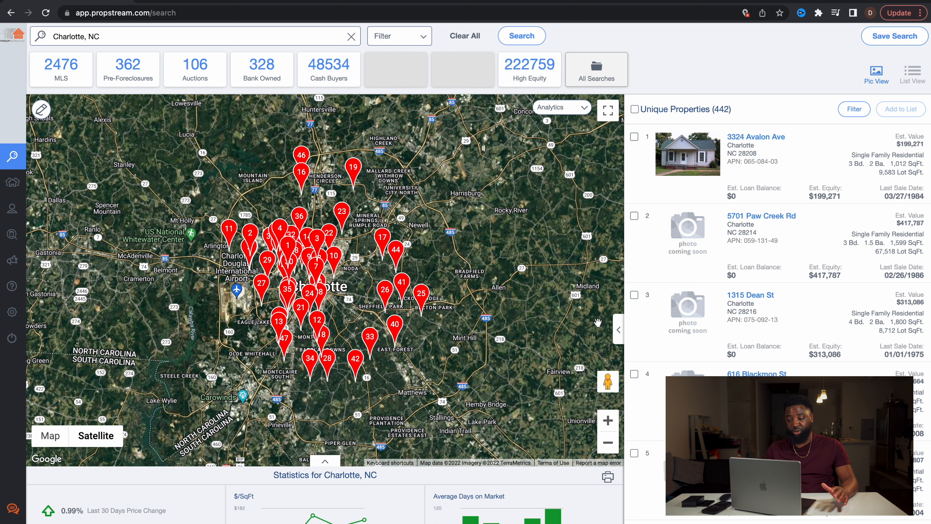